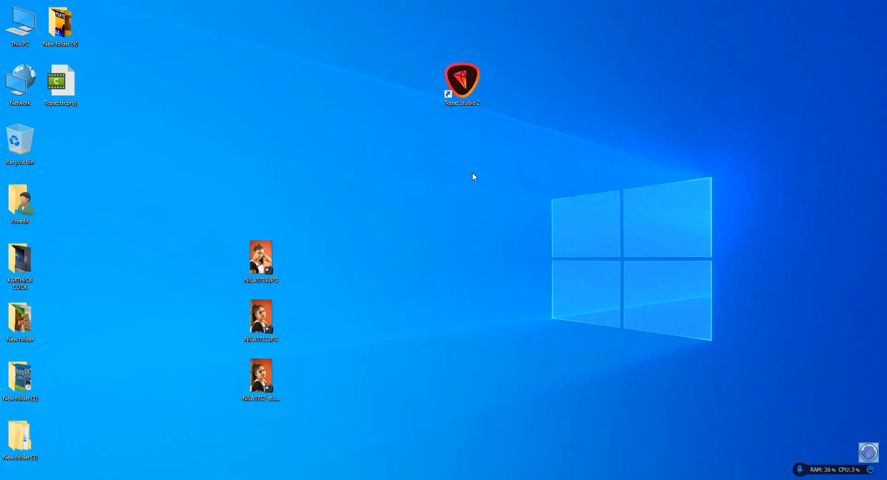
Launch Topaz Studio 2 and load the portrait NILA1732.JPG from the desktop into it.
double_click(462, 80)
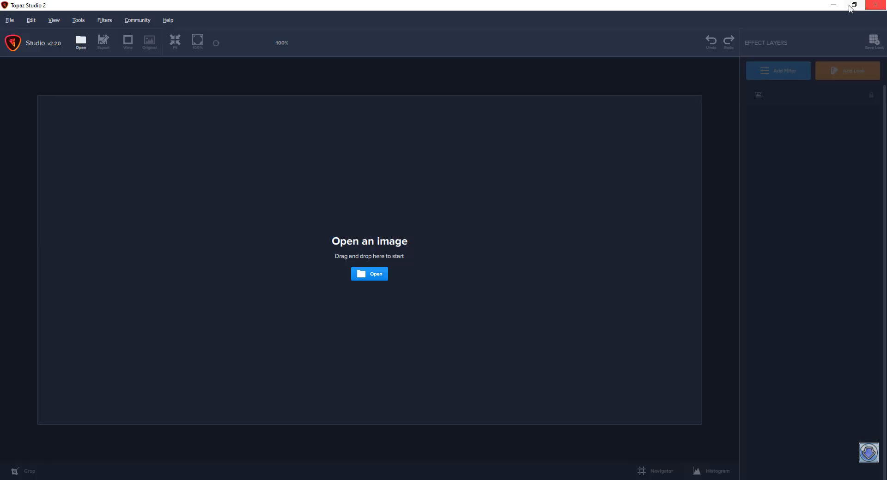
left_click(833, 4)
left_click_drag(265, 319, 342, 190)
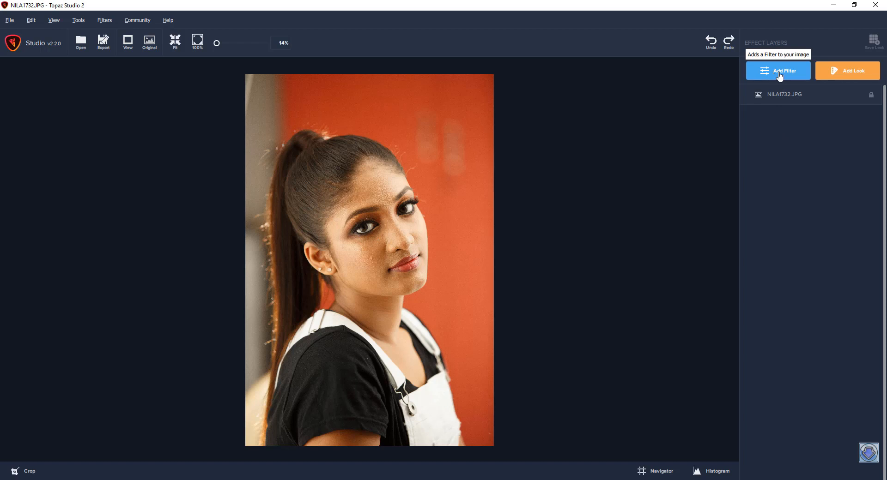
Add a Smudge filter from the stylistic filters to the portrait.
left_click(838, 77)
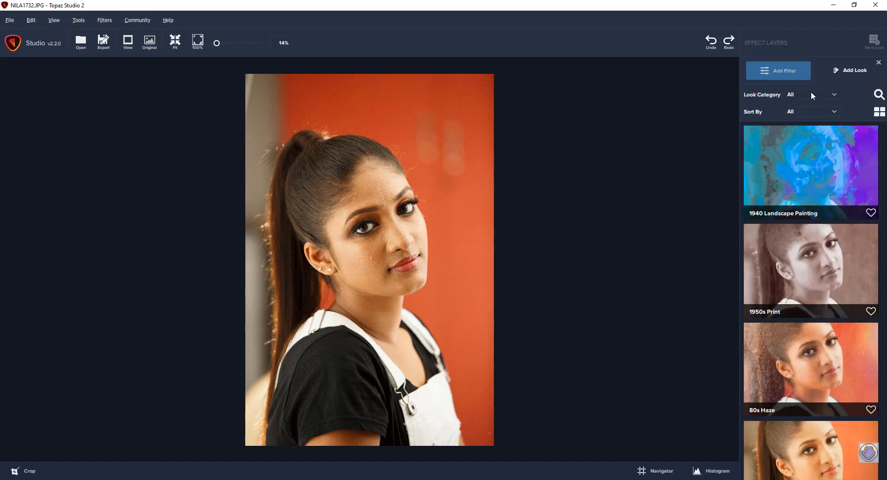
left_click(791, 74)
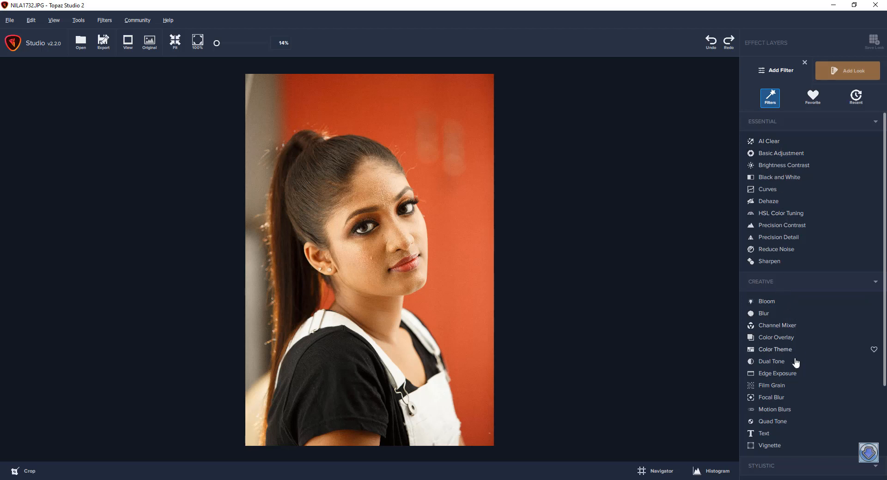
scroll(793, 376, "down", 3)
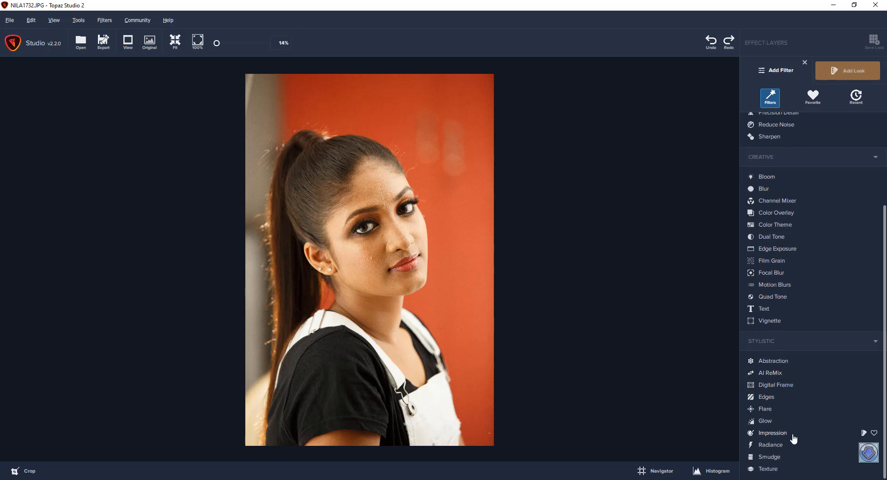
left_click(769, 458)
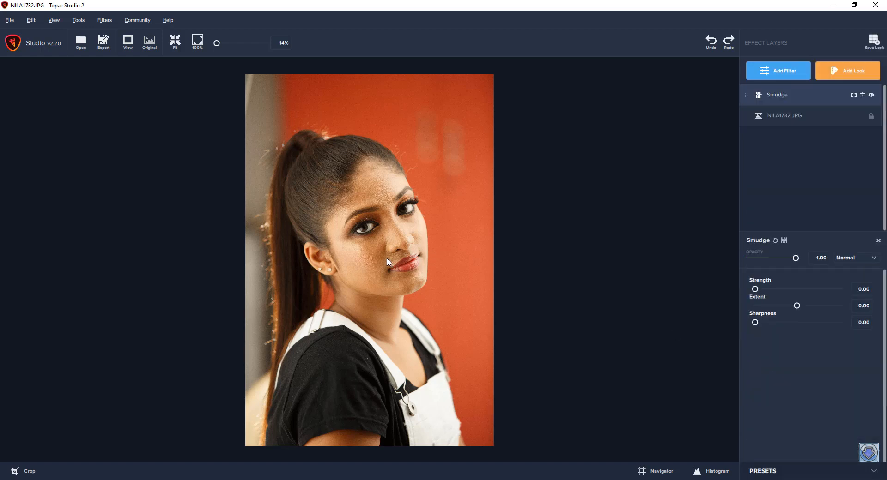
scroll(387, 262, "up", 8)
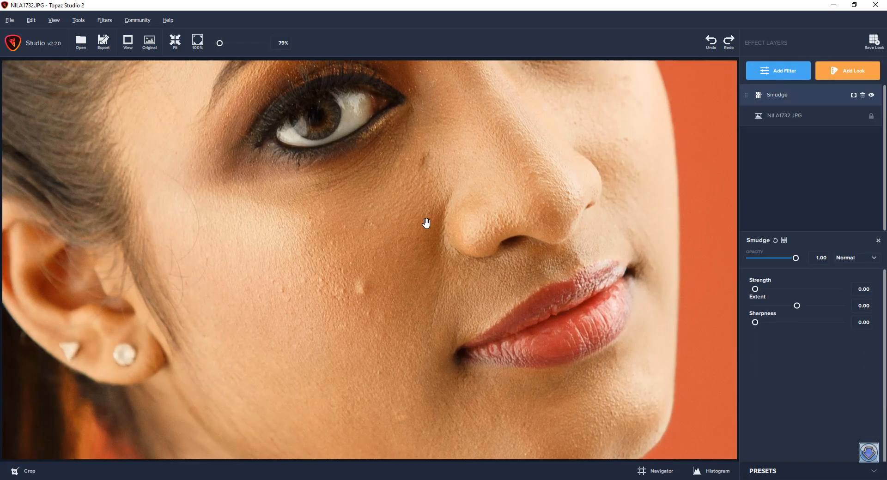
left_click_drag(426, 224, 427, 274)
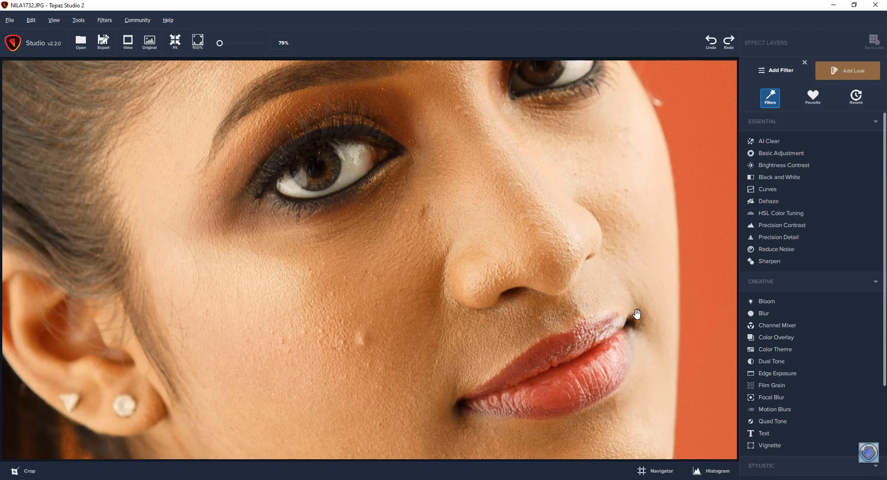
scroll(807, 439, "down", 4)
scroll(809, 370, "up", 1)
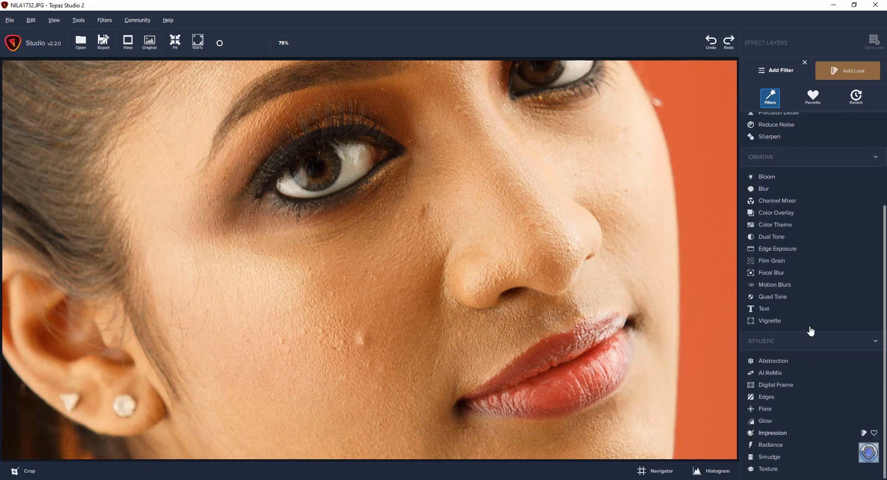
left_click(776, 457)
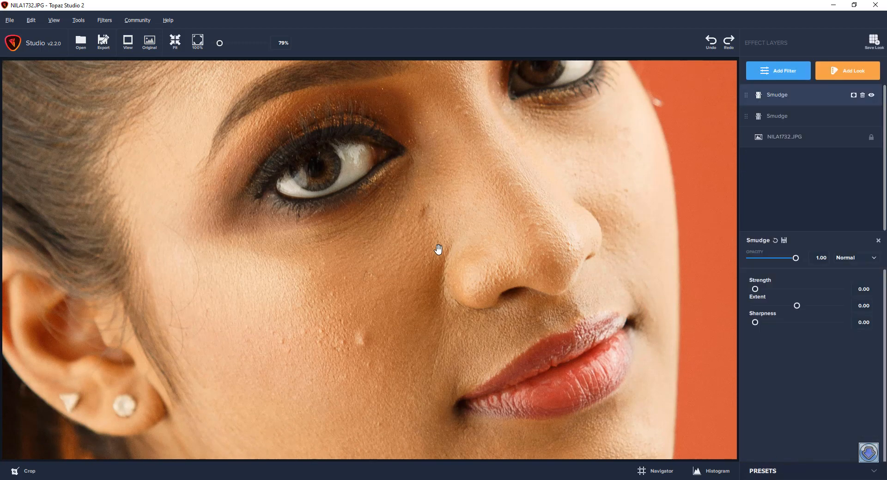
left_click(862, 96)
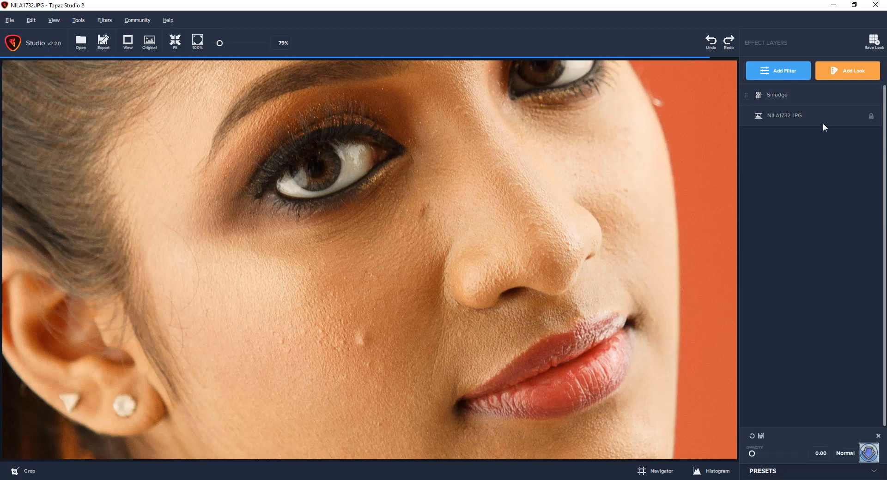
Select the Smudge layer and set its Strength to 1.00 and Extent to -0.72.
left_click(802, 93)
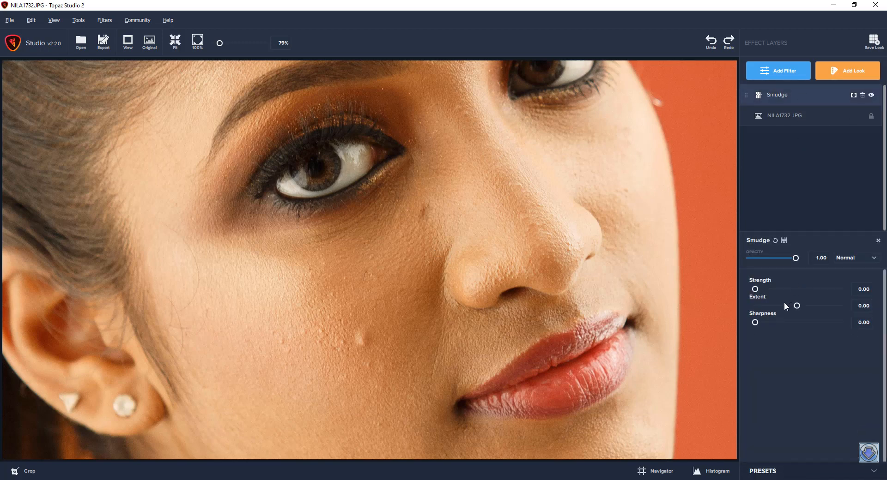
left_click_drag(754, 289, 839, 289)
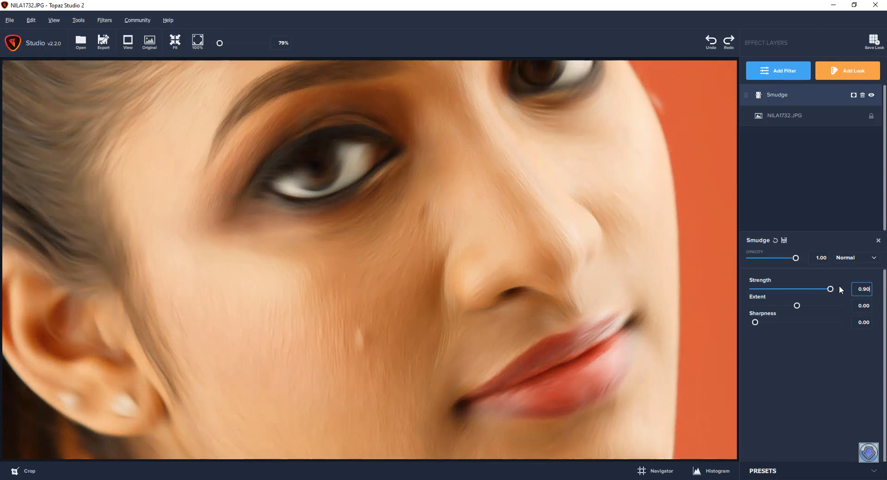
left_click(591, 203)
left_click_drag(797, 306, 769, 313)
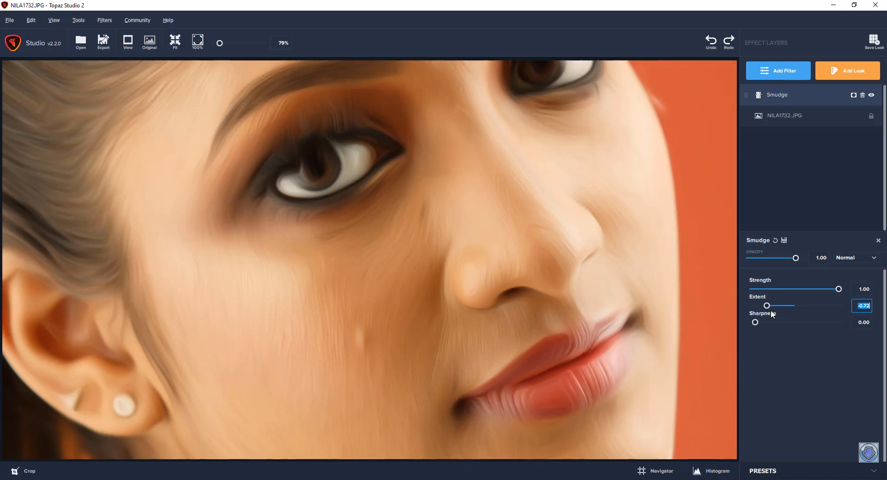
mouse_move(557, 204)
left_mouse_down()
mouse_move(450, 202)
mouse_move(491, 204)
left_mouse_up()
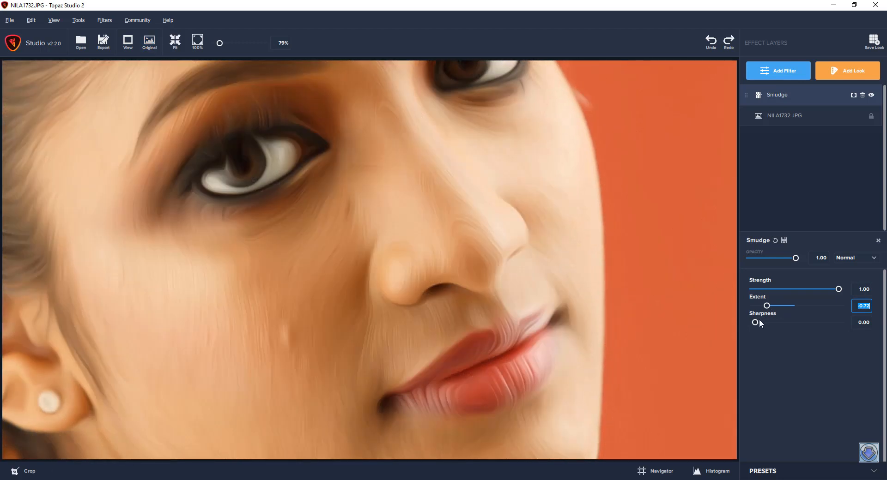
Set the Smudge filter's Strength to 0.66, Extent to -0.25, Sharpness to 0.69 and Opacity to 0.44.
mouse_move(760, 324)
left_mouse_down()
mouse_move(815, 327)
mouse_move(781, 305)
mouse_move(811, 292)
left_mouse_up()
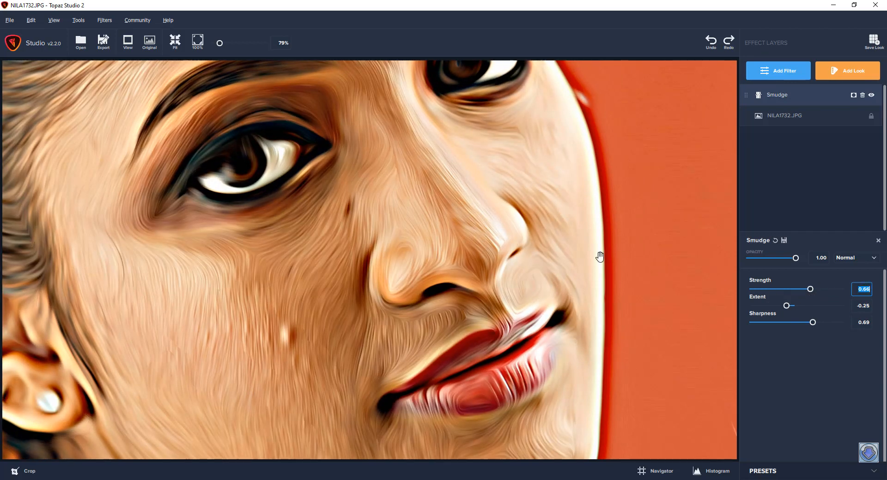
mouse_move(553, 263)
left_mouse_down()
mouse_move(535, 244)
mouse_move(525, 268)
left_mouse_up()
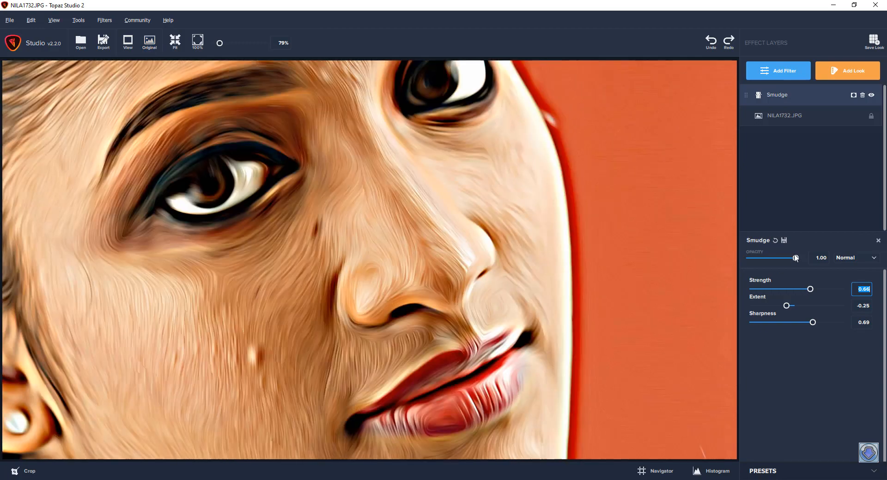
left_click_drag(796, 259, 771, 262)
left_click_drag(368, 248, 441, 210)
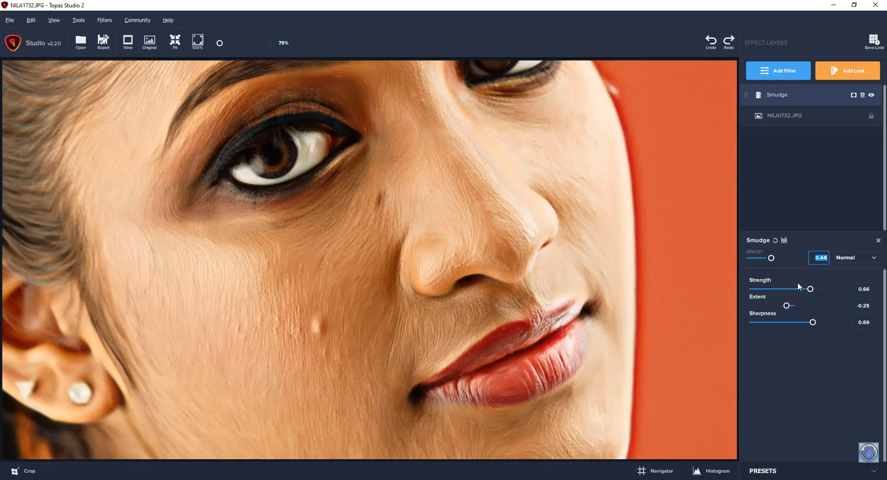
Set the Smudge filter's Extent to -0.48 and its Sharpness to 0.40.
scroll(485, 232, "down", 1)
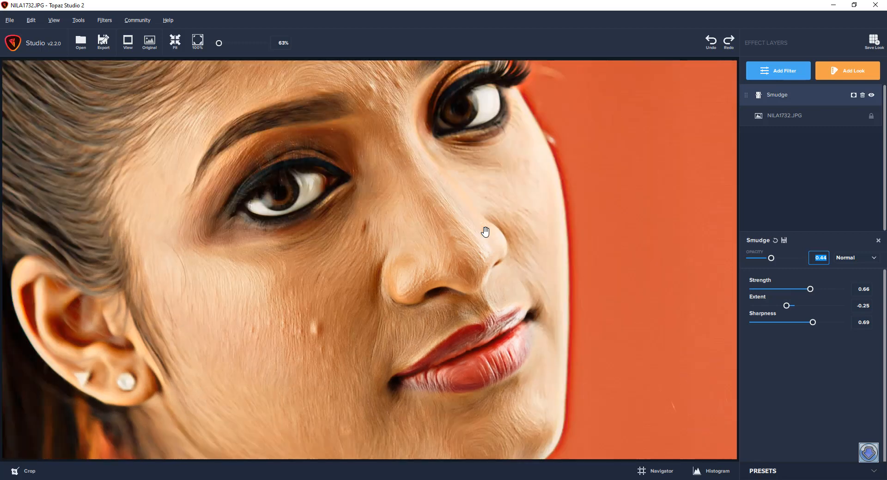
left_click_drag(460, 250, 514, 272)
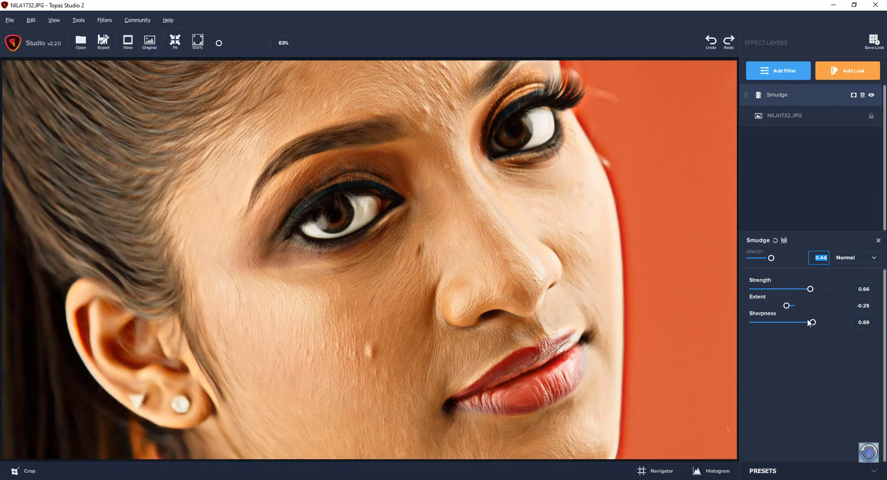
left_click_drag(787, 306, 786, 323)
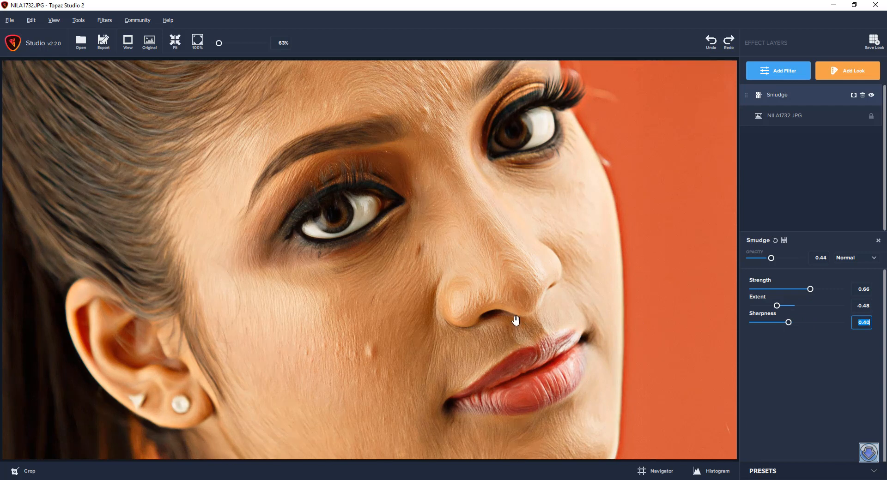
left_click_drag(513, 249, 462, 257)
left_click(490, 275)
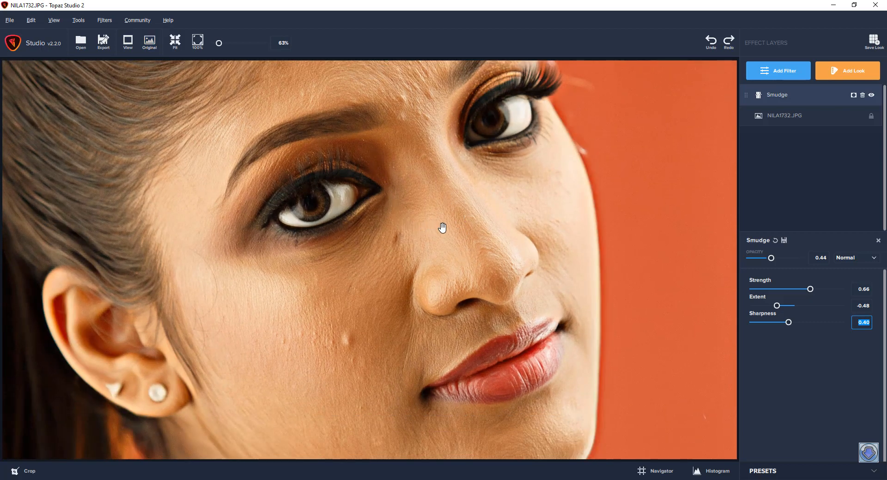
mouse_move(442, 228)
left_mouse_down()
mouse_move(439, 261)
mouse_move(448, 219)
left_mouse_up()
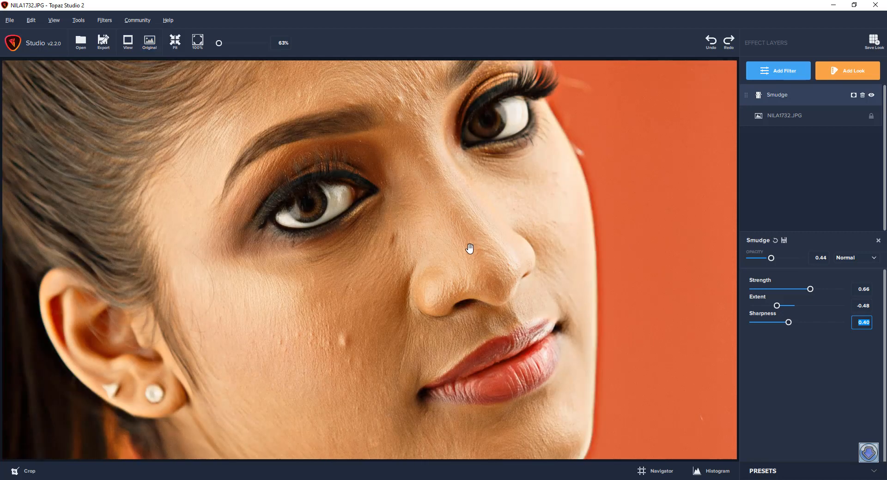
left_click_drag(448, 220, 443, 233)
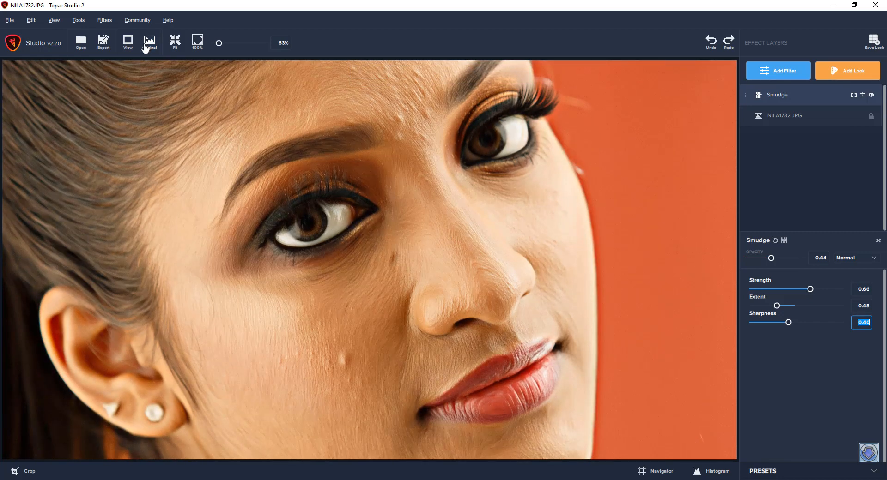
Compare the smudged portrait with the original using the split view, ending with a vertical divider near the hairline.
left_click(452, 175)
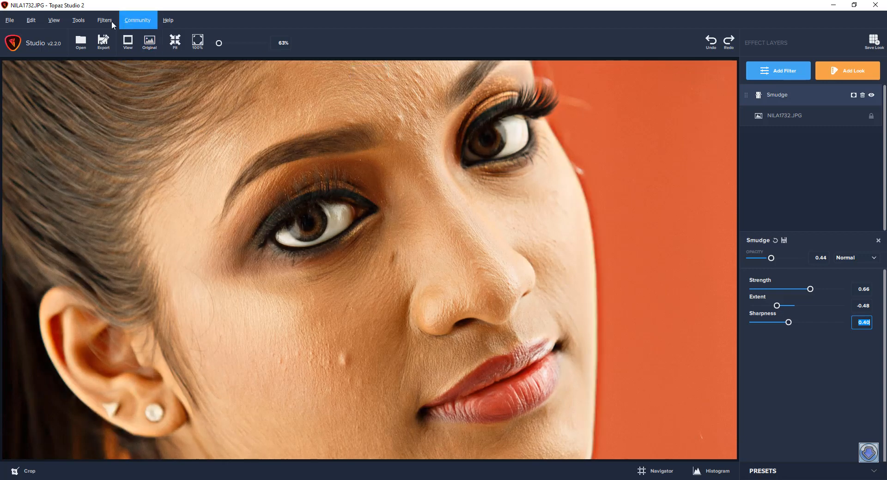
left_click(149, 50)
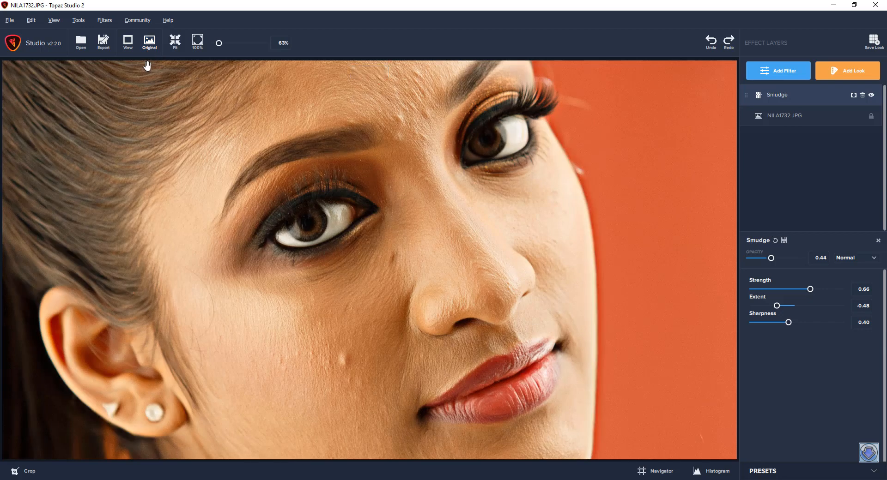
left_click(131, 54)
left_click(146, 79)
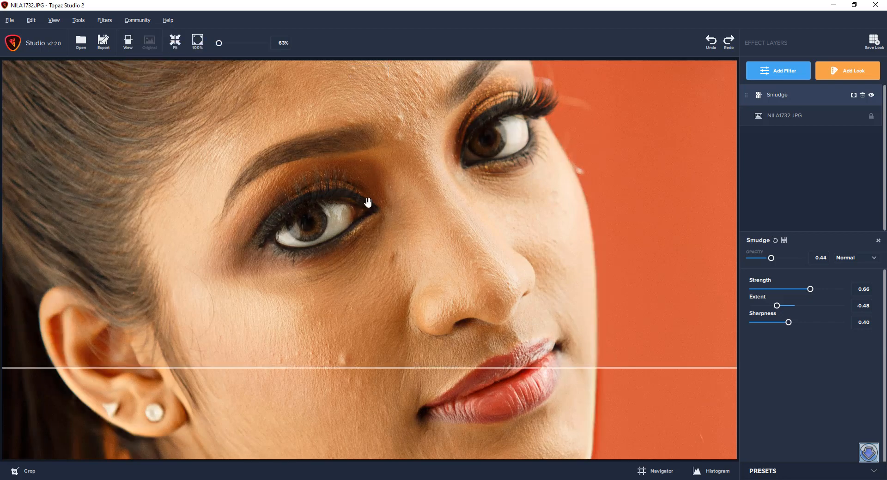
left_click(132, 50)
left_click(135, 61)
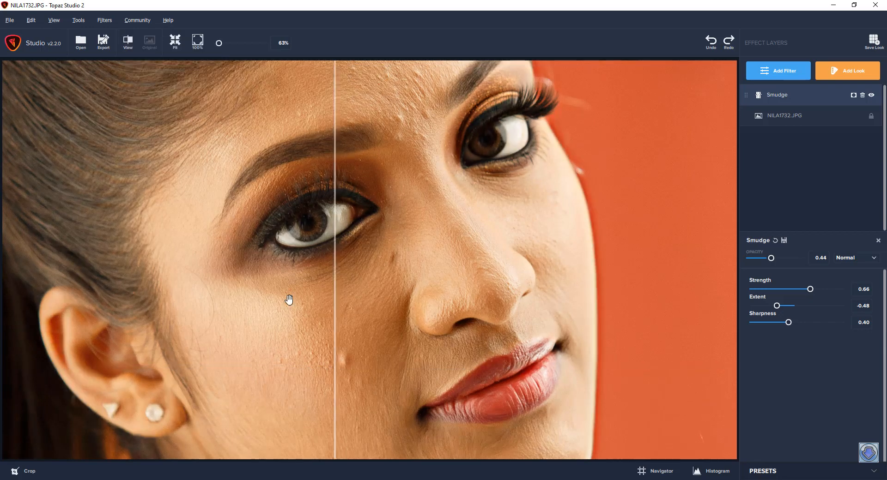
left_click_drag(335, 258, 144, 259)
Set the Smudge filter's Strength to 0.95, Extent to -0.27 and Opacity to 0.50.
left_click_drag(807, 292, 825, 287)
left_click_drag(779, 309, 786, 307)
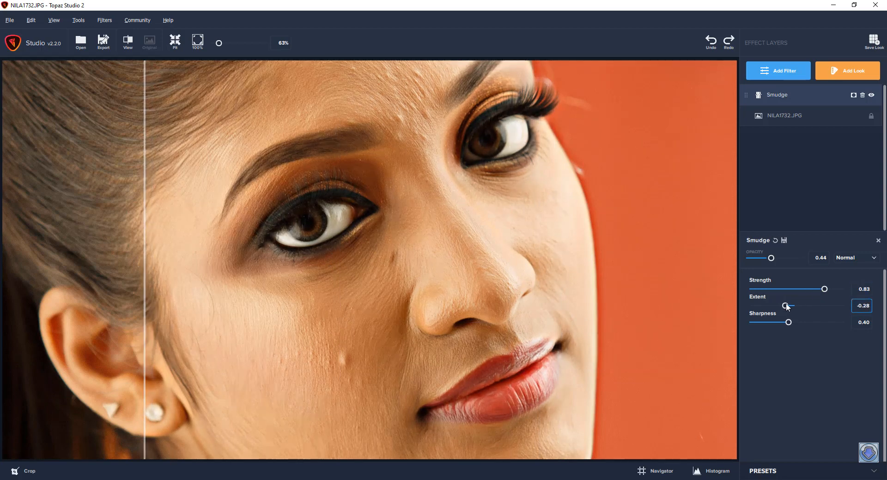
left_click_drag(834, 289, 836, 291)
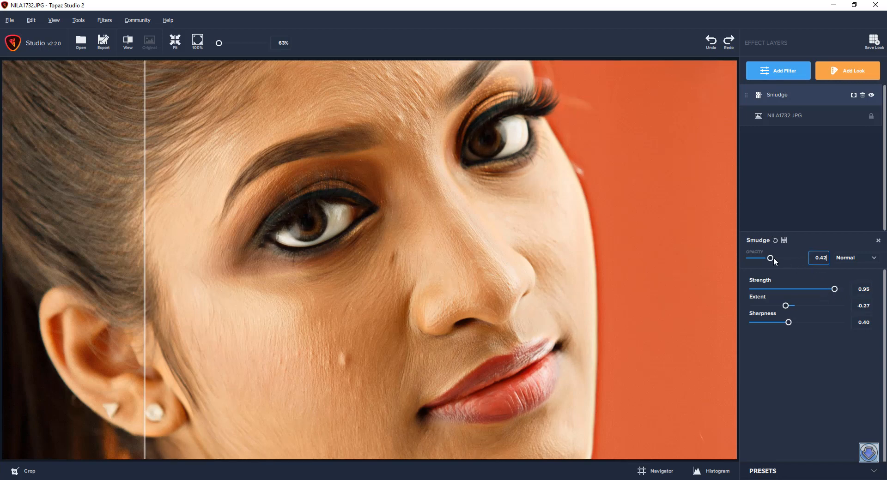
left_click_drag(772, 258, 774, 258)
mouse_move(411, 289)
left_mouse_down()
mouse_move(425, 330)
mouse_move(458, 276)
left_mouse_up()
left_click_drag(553, 329, 534, 334)
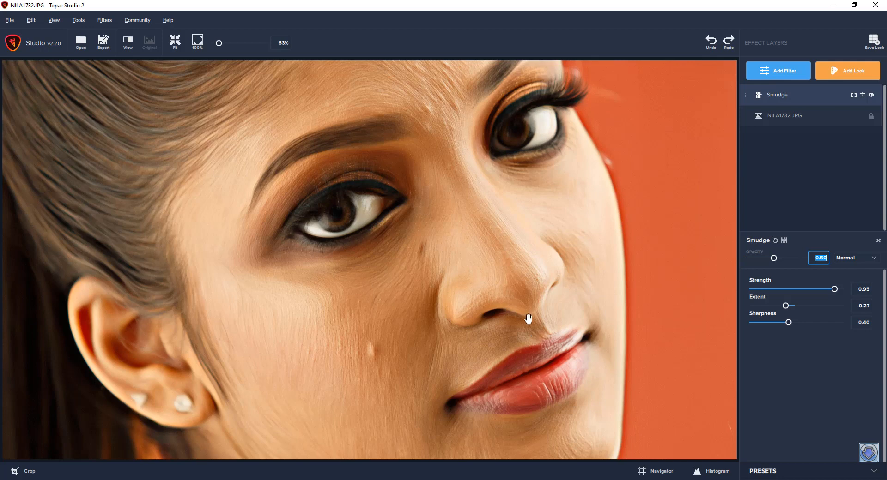
left_click_drag(528, 317, 502, 347)
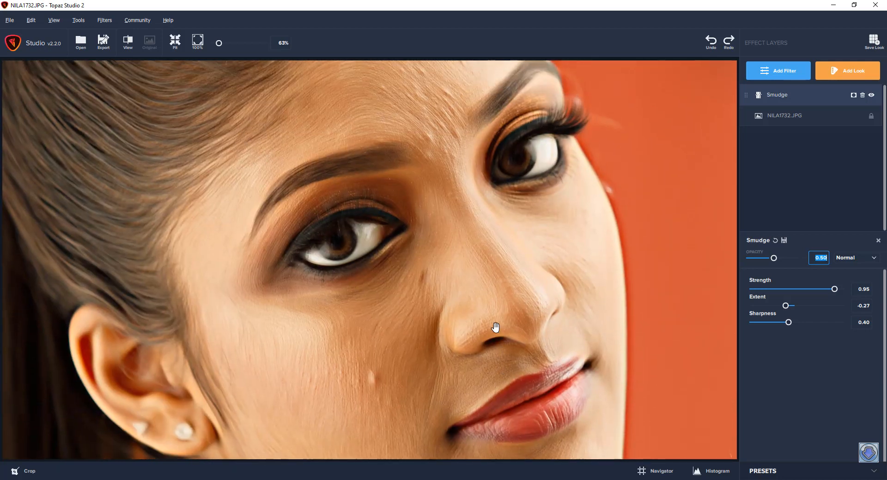
left_click_drag(487, 310, 487, 251)
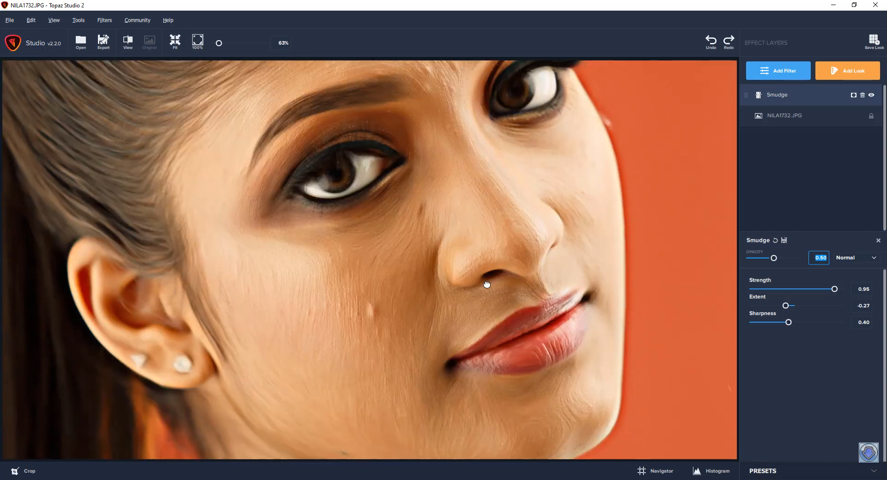
left_click_drag(487, 285, 483, 316)
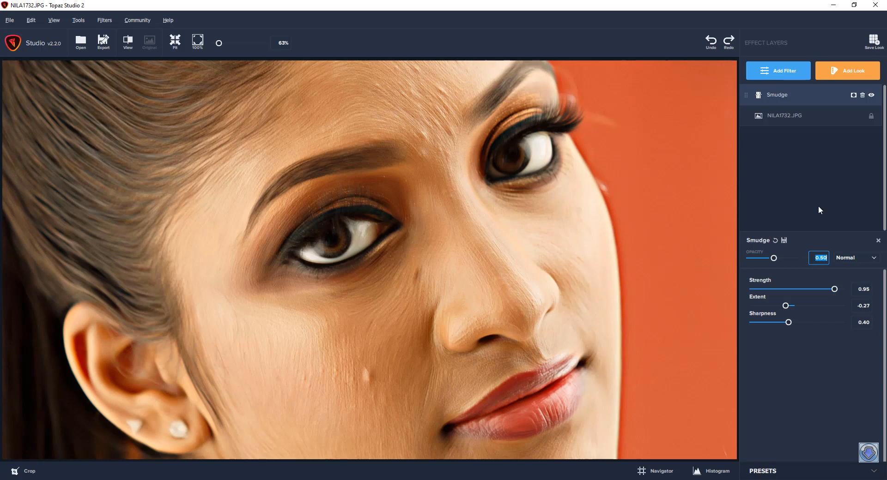
Add a Texture filter on top of the Smudge filter.
left_click(788, 75)
left_click_drag(563, 264, 561, 258)
left_click(788, 76)
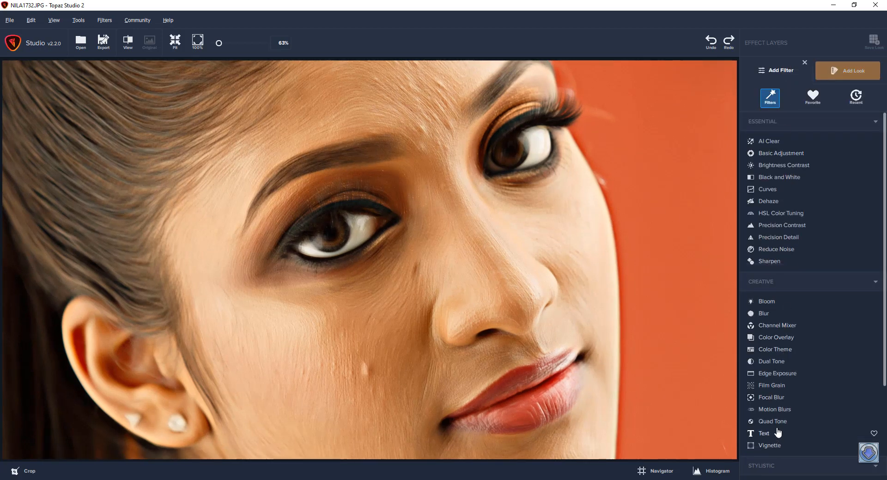
scroll(778, 453, "down", 5)
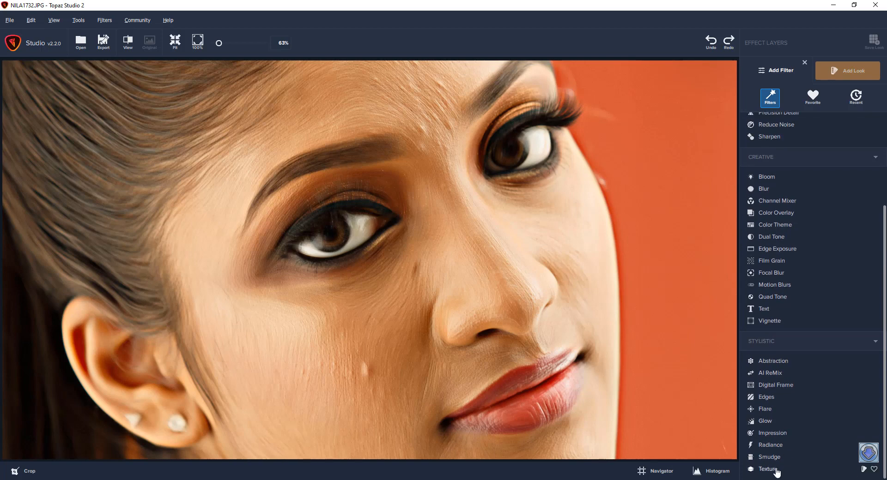
left_click(776, 470)
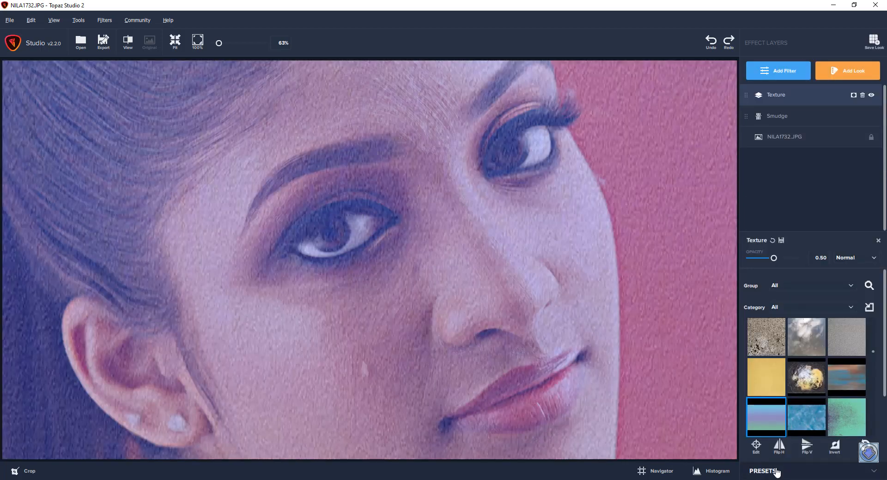
Apply the plain grey texture to the portrait and set the Texture filter's Opacity to 0.16.
left_click(843, 344)
scroll(531, 297, "down", 2)
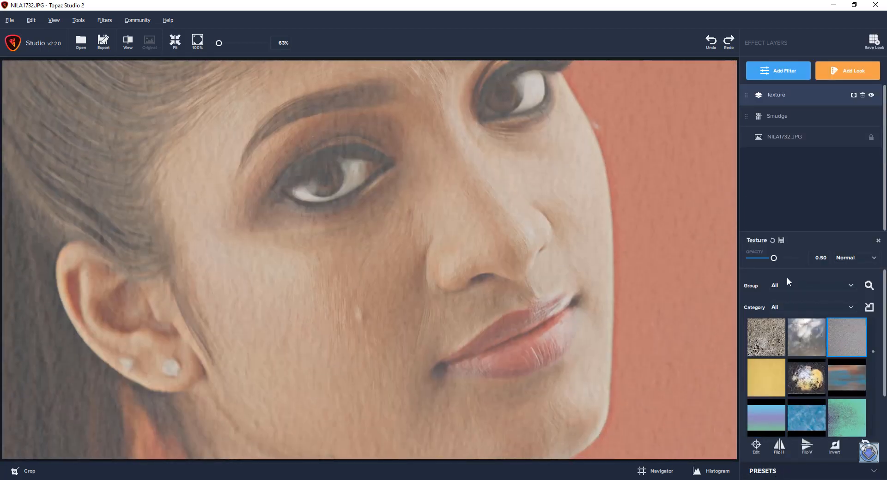
left_click_drag(774, 258, 758, 258)
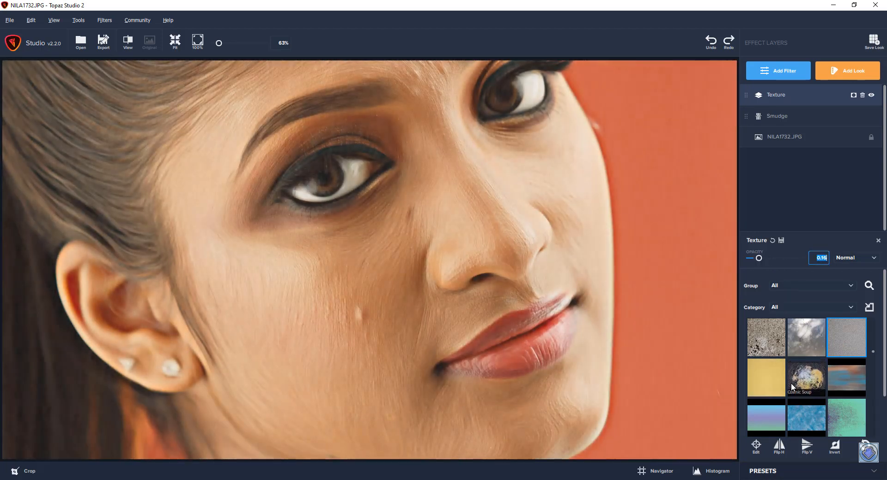
Try out two beige textures from further down the texture library on the portrait.
scroll(791, 383, "down", 5)
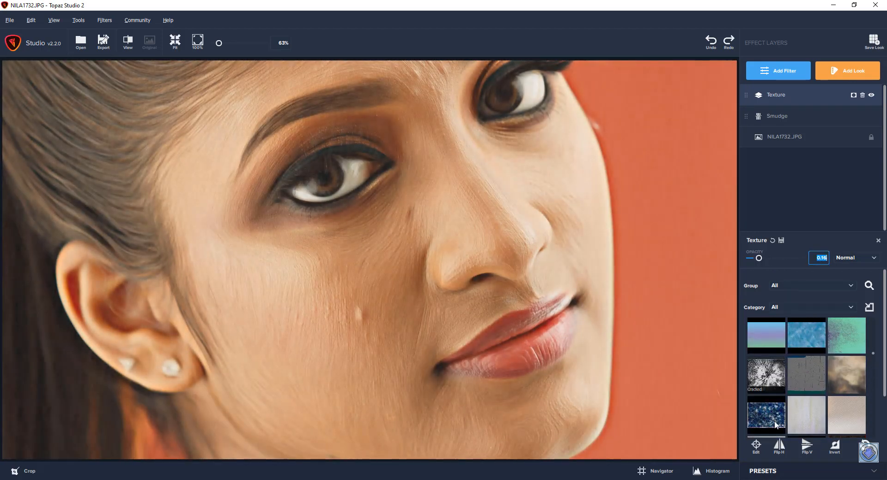
left_click(841, 409)
scroll(836, 394, "down", 3)
scroll(836, 391, "down", 5)
left_click(816, 346)
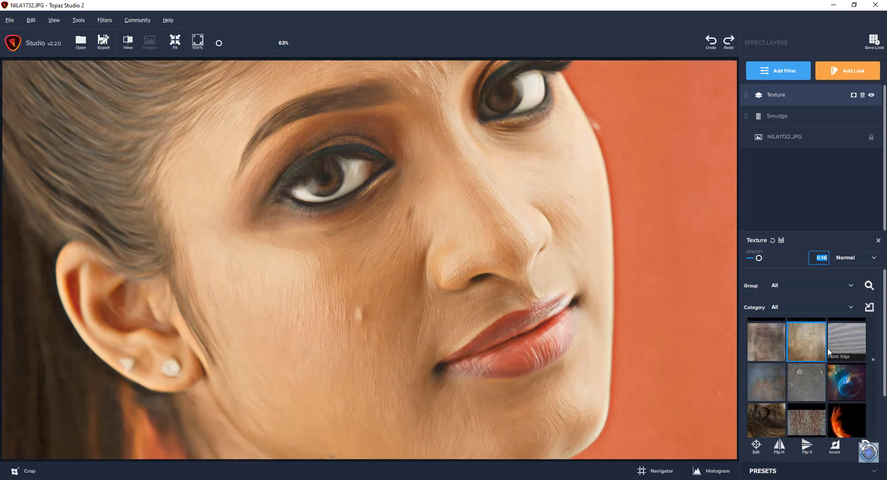
Apply the orange-gold texture to the portrait and set the Texture filter's Opacity to 0.14.
scroll(827, 348, "down", 5)
left_click(758, 259)
scroll(776, 356, "down", 3)
left_click(768, 342)
left_click_drag(759, 258, 758, 258)
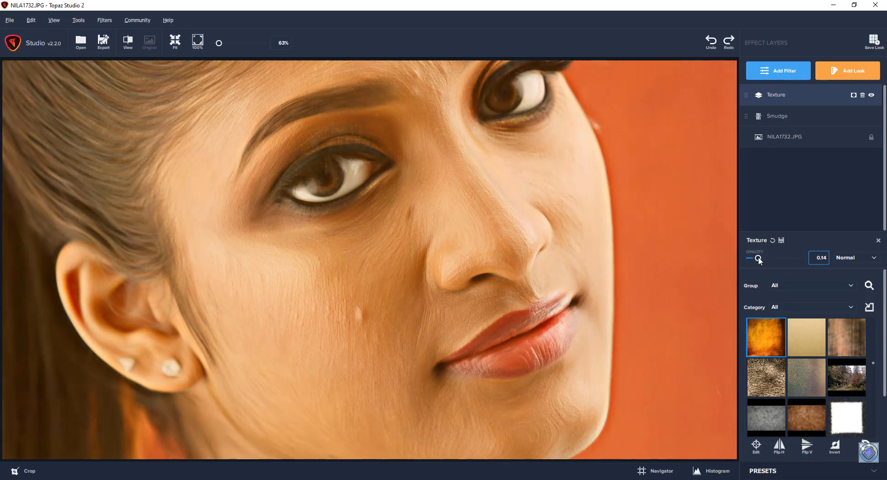
Add a Dehaze filter above the Texture filter and raise its Strength moderately.
left_click(780, 72)
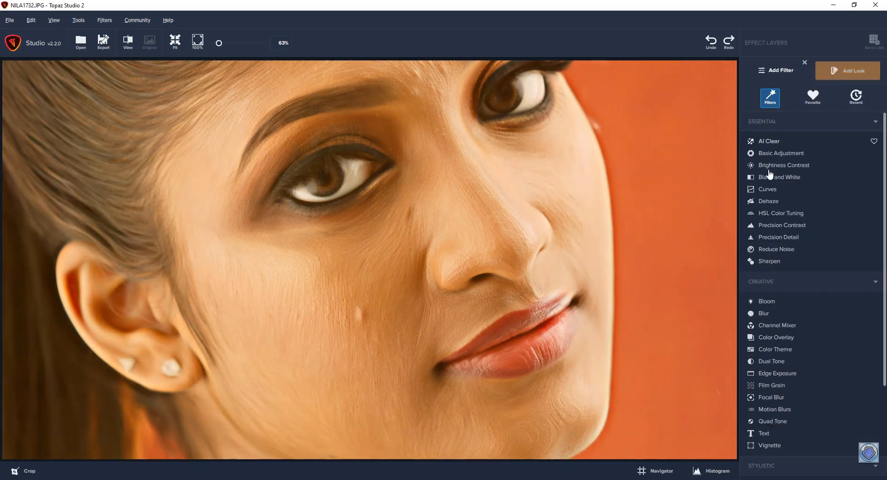
left_click(778, 202)
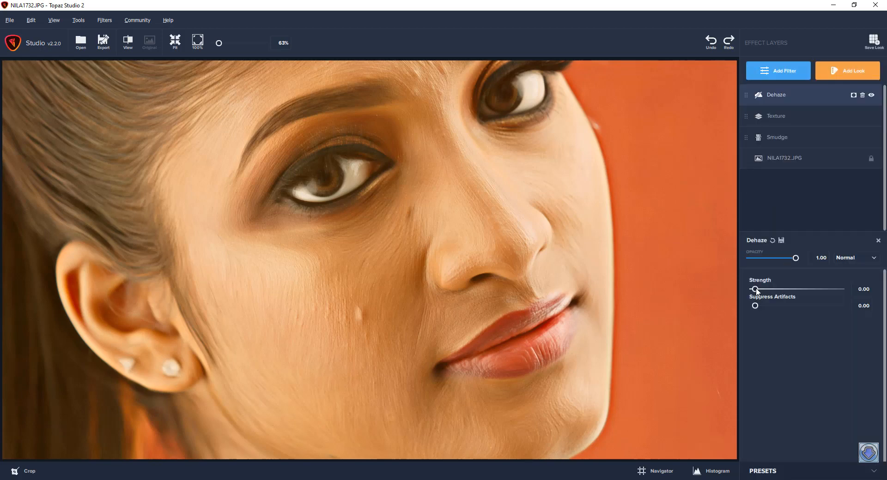
left_click_drag(756, 290, 779, 289)
Add an AI Clear filter with its default settings on top of the Dehaze filter.
left_click(779, 71)
left_click_drag(705, 293, 692, 336)
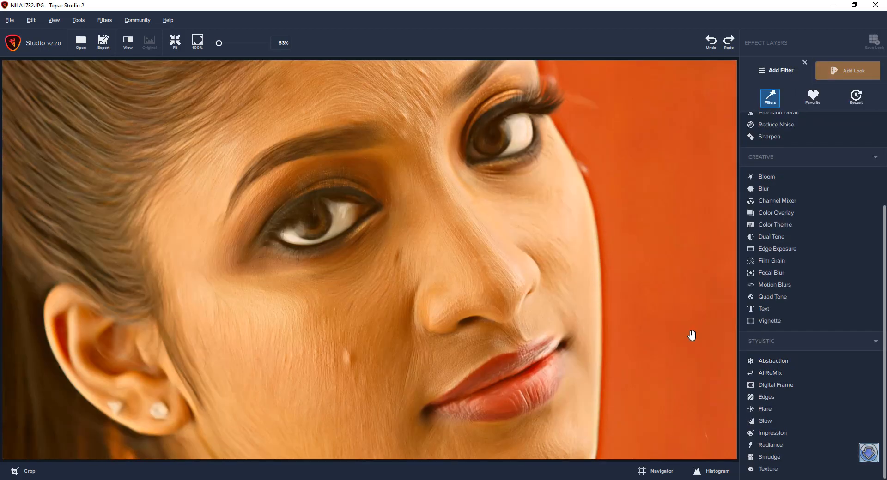
scroll(783, 339, "up", 5)
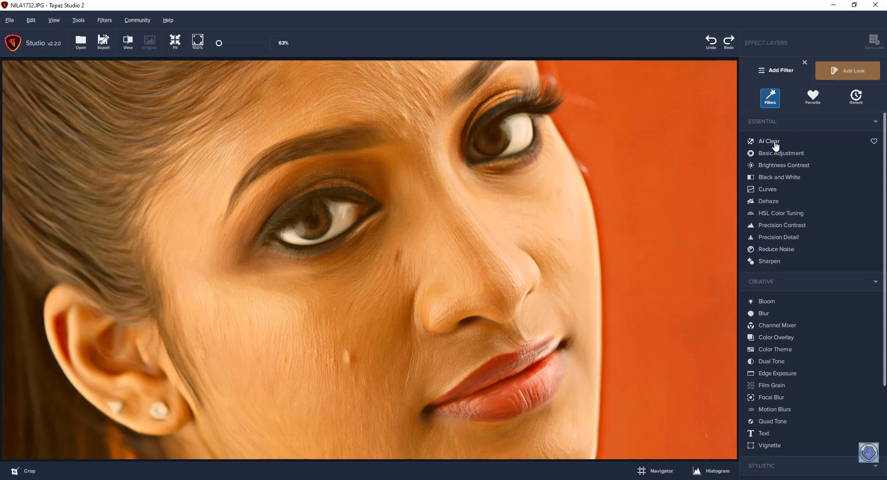
left_click(774, 143)
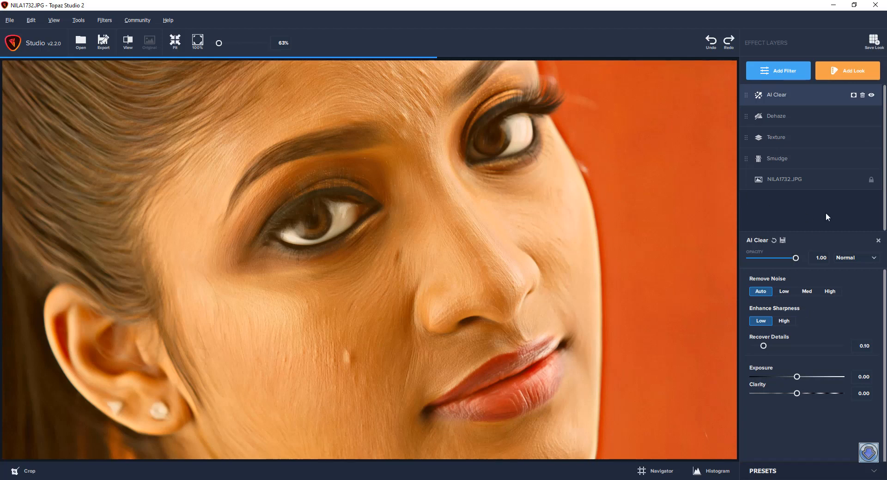
Compare the filtered portrait with the original in the Split Horizontal view and inspect the face closely.
left_click_drag(481, 262, 496, 250)
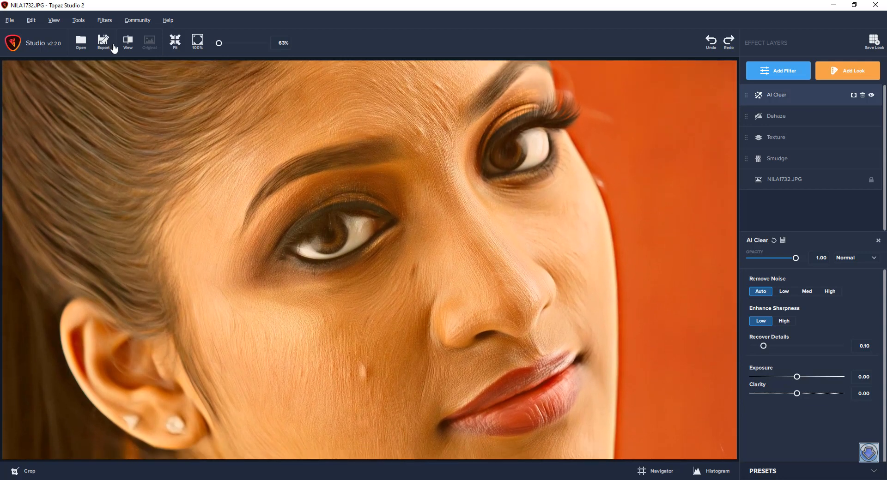
left_click(129, 47)
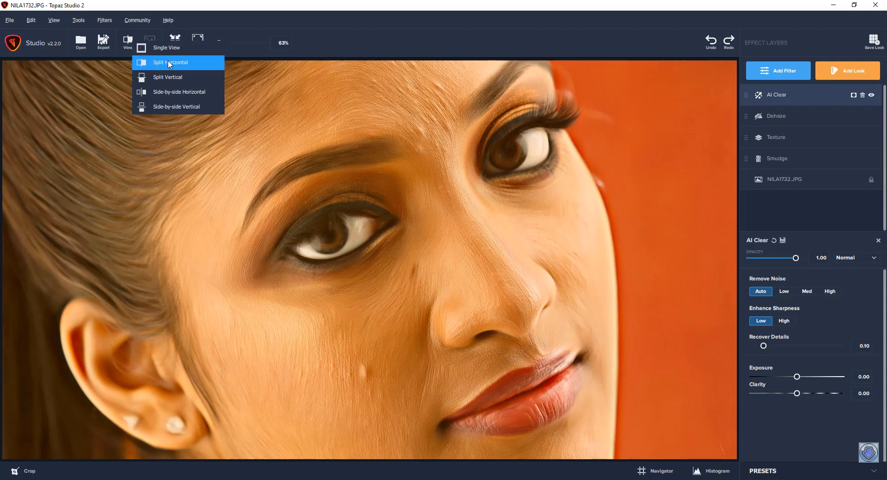
left_click(149, 62)
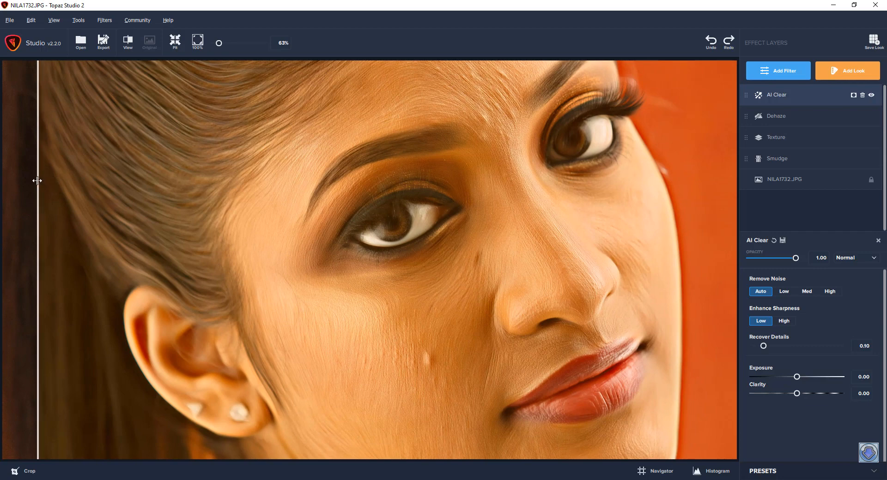
left_click_drag(45, 194, 424, 250)
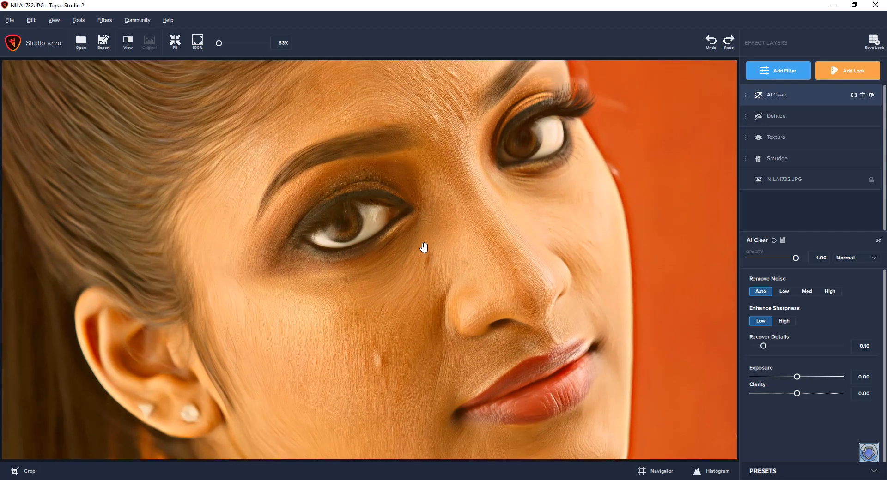
left_click_drag(423, 251, 426, 278)
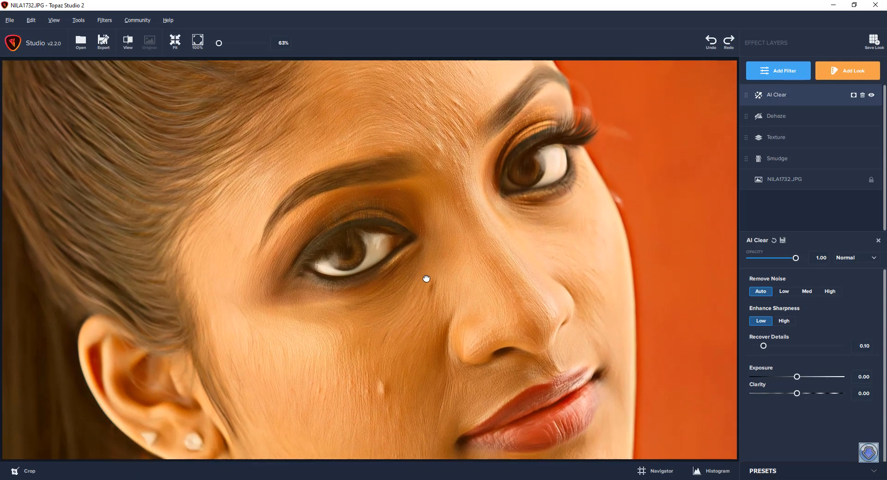
left_click_drag(467, 324, 471, 285)
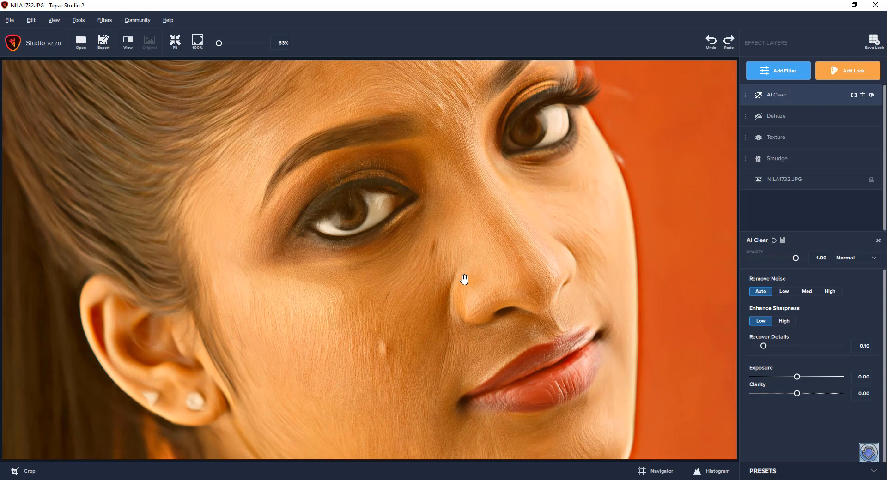
Export the image to the desktop as the JPG NILA17327 with quality 10 and sRGB, and view the exported file.
left_click(103, 42)
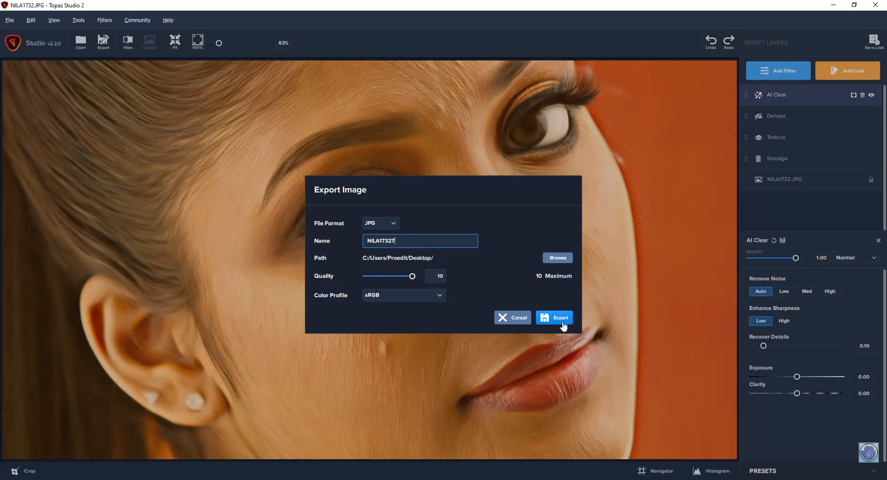
left_click(563, 323)
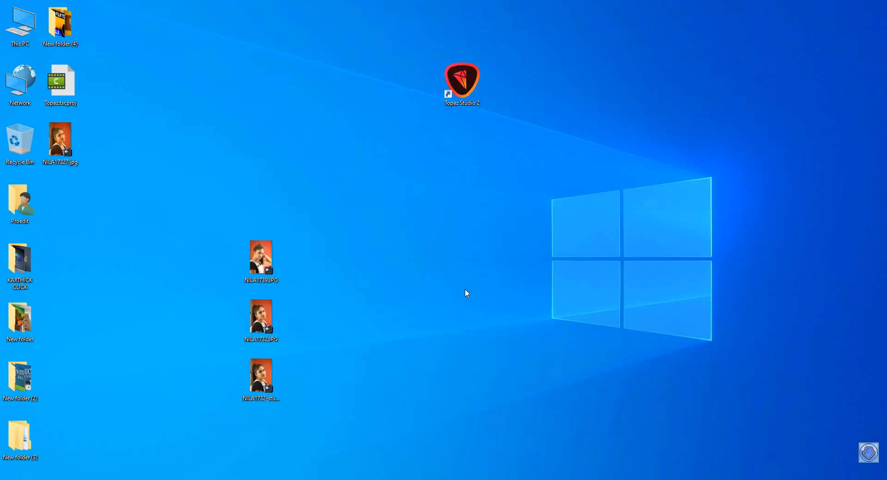
double_click(60, 141)
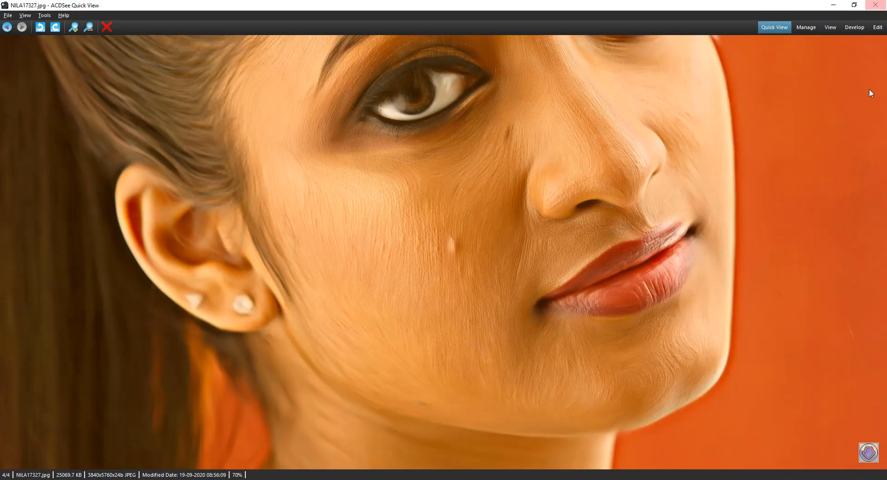
key("Escape")
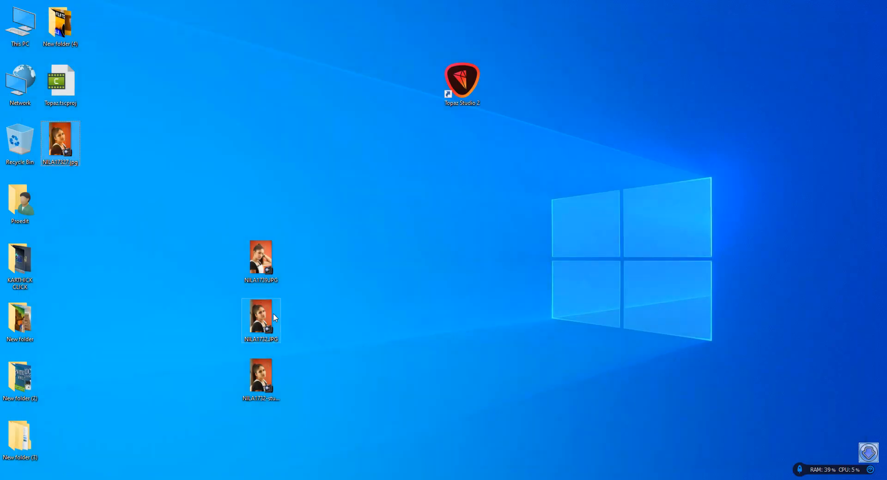
Switch to Photoshop with NILA1732.JPG and NILA17327.jpg opened and close the floating Character and Paragraph panels.
left_click_drag(256, 319, 366, 154)
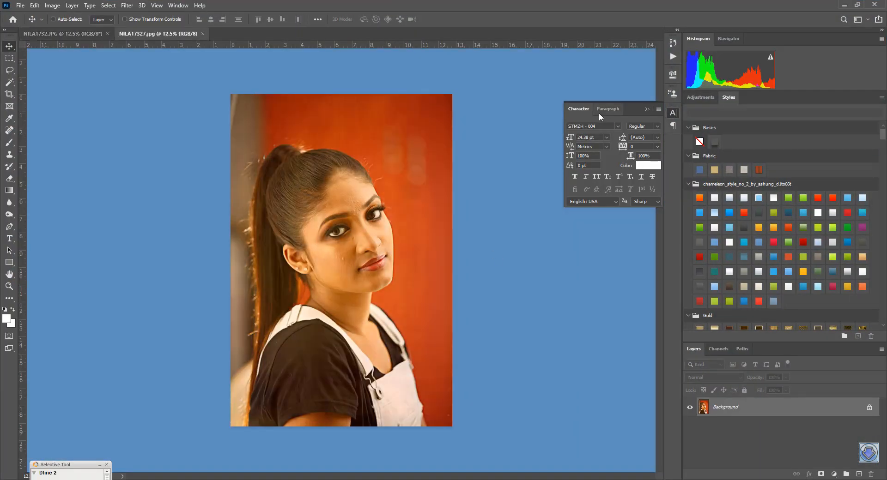
right_click(581, 112)
left_click(592, 118)
right_click(588, 110)
left_click(599, 117)
Arrange the two portrait documents side by side in a 2-up Vertical layout.
scroll(359, 240, "up", 5)
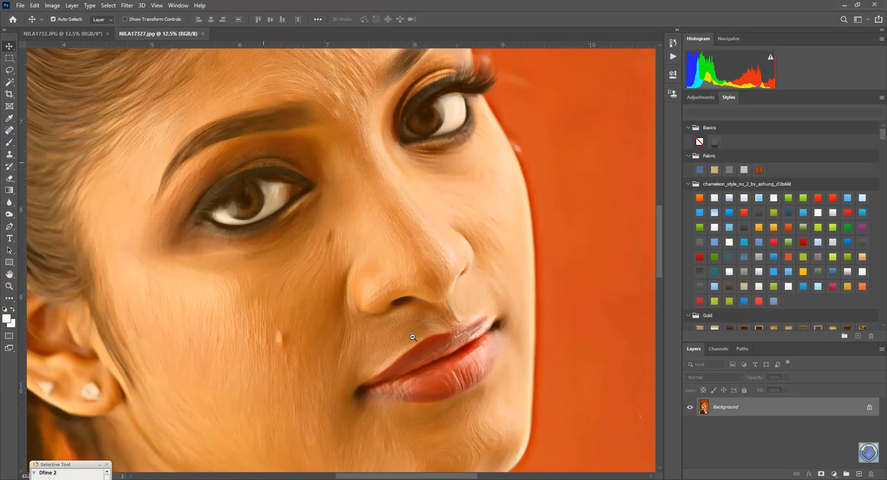
left_click(179, 6)
mouse_move(189, 14)
left_click(295, 22)
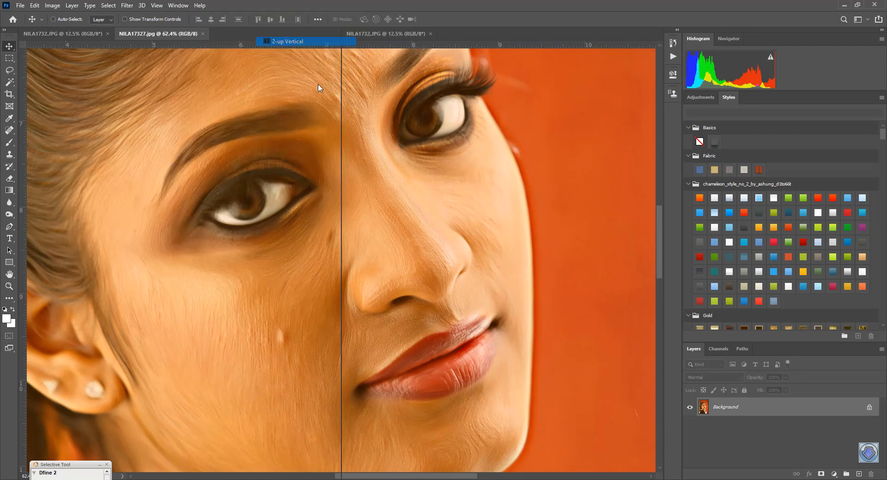
Compare the face in the painted NILA17327.jpg with the original NILA1732.JPG at similar close-up magnifications.
left_click(536, 254)
left_click_drag(536, 252, 585, 252)
left_click(247, 243)
left_click_drag(268, 245, 42, 168)
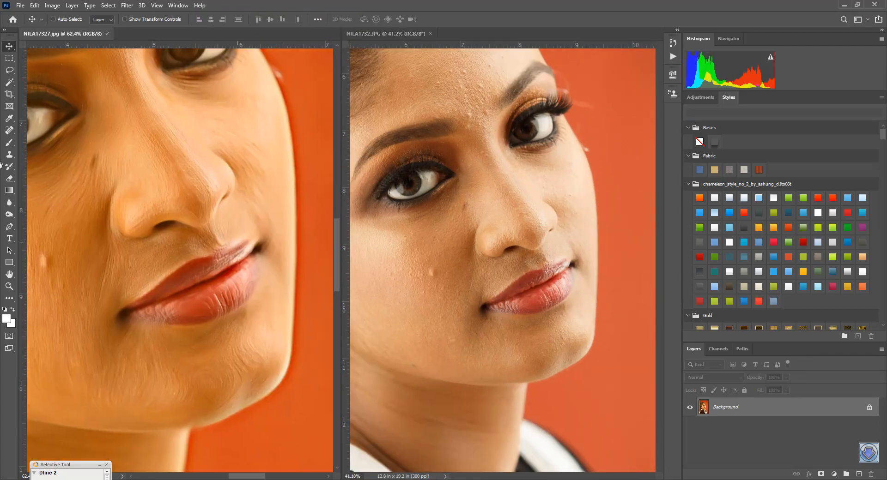
left_click_drag(175, 196, 229, 219)
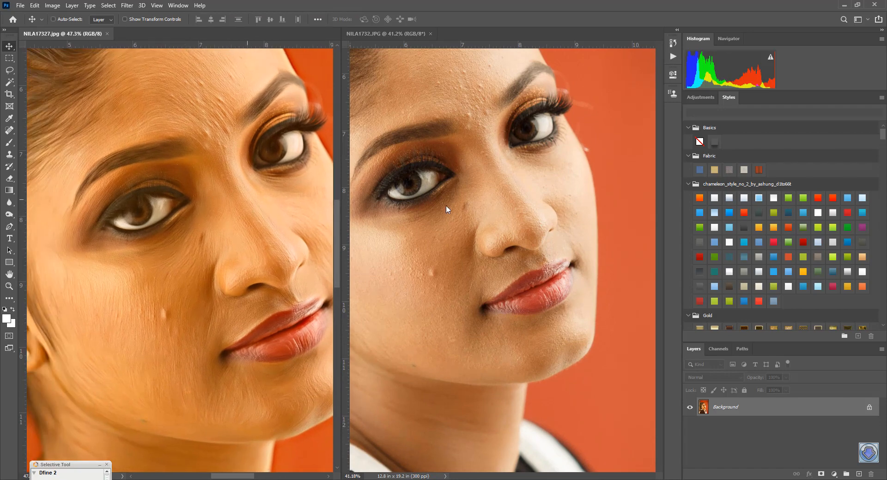
left_click(448, 208)
left_click_drag(459, 214, 486, 235)
left_click_drag(489, 222, 537, 279)
left_click(251, 234)
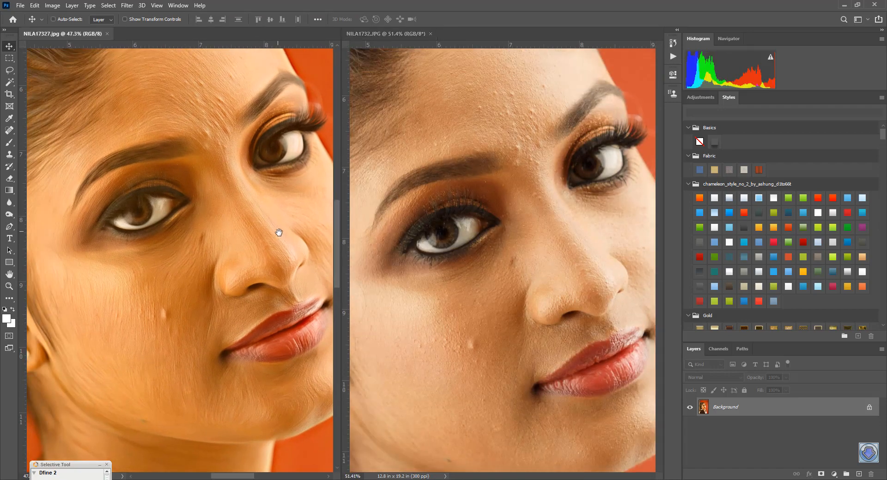
left_click(514, 262)
left_click(199, 238)
left_click_drag(244, 245, 201, 245)
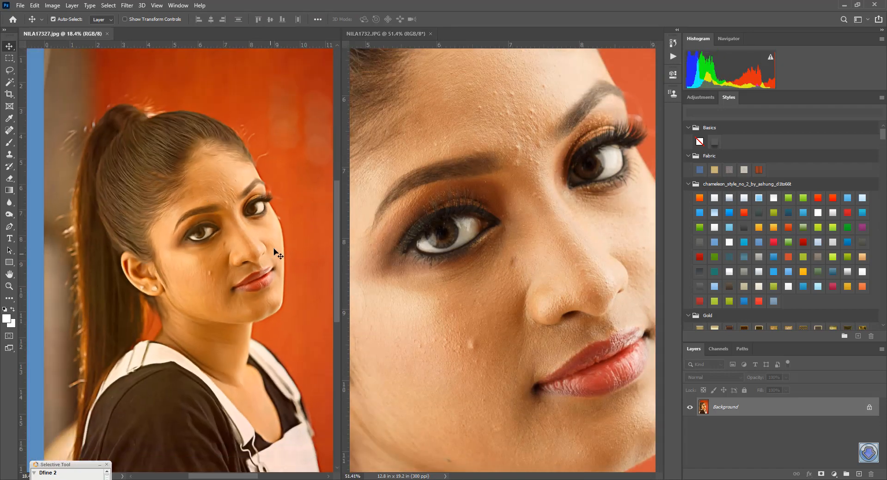
Show the painted portrait in full-screen mode and remove the cheek blemish and the mark beside the nose with the Spot Healing Brush.
key("f")
left_click_drag(437, 265, 492, 327)
key("j")
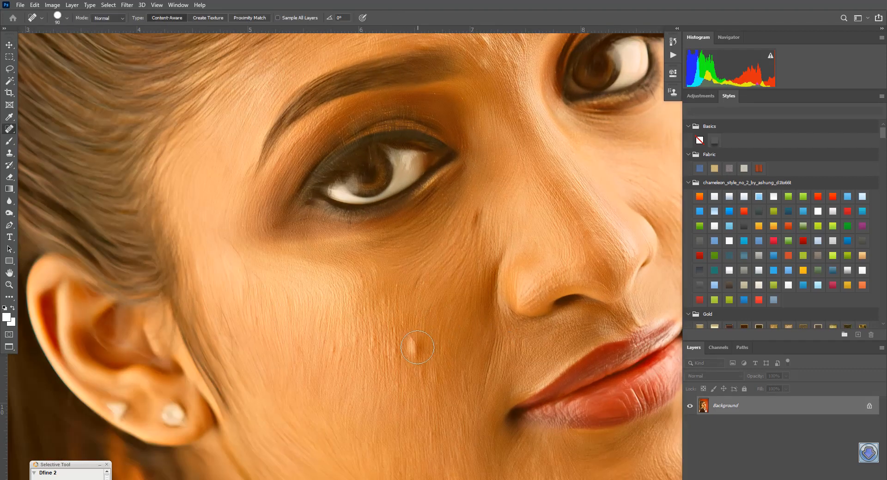
left_click(415, 347)
left_click(468, 215)
Retouch small spots on the forehead and near the nose bridge with the Spot Healing Brush at size 70.
mouse_move(515, 277)
left_mouse_down()
mouse_move(482, 209)
mouse_move(546, 308)
left_mouse_up()
left_click_drag(517, 172, 460, 299)
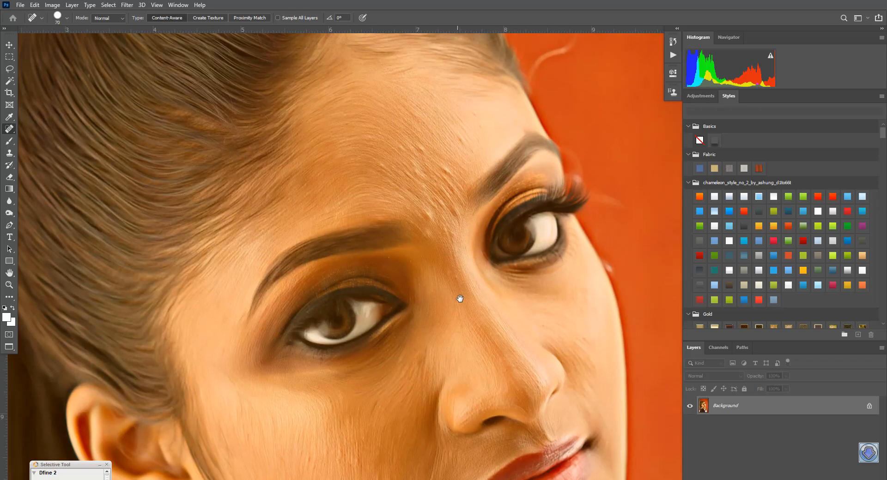
left_click(459, 140)
left_click_drag(473, 246, 463, 252)
Duplicate the retouched Background layer.
left_click_drag(483, 310, 511, 362)
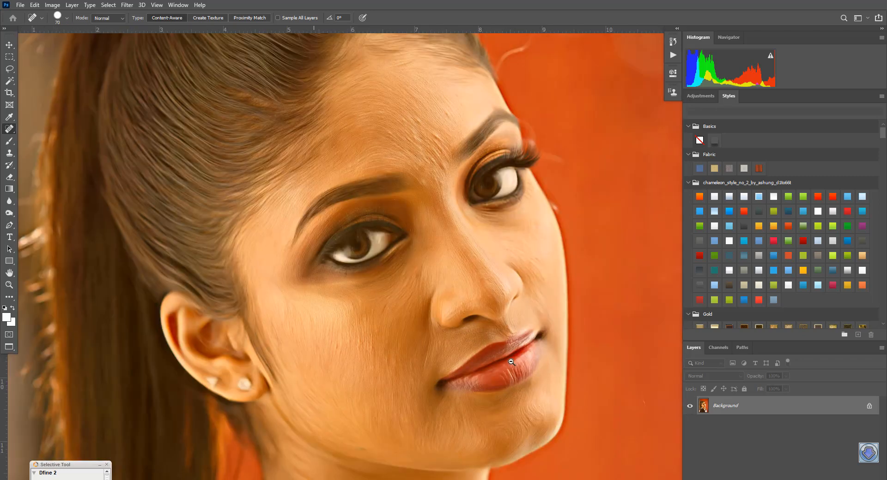
left_click_drag(489, 316, 502, 376)
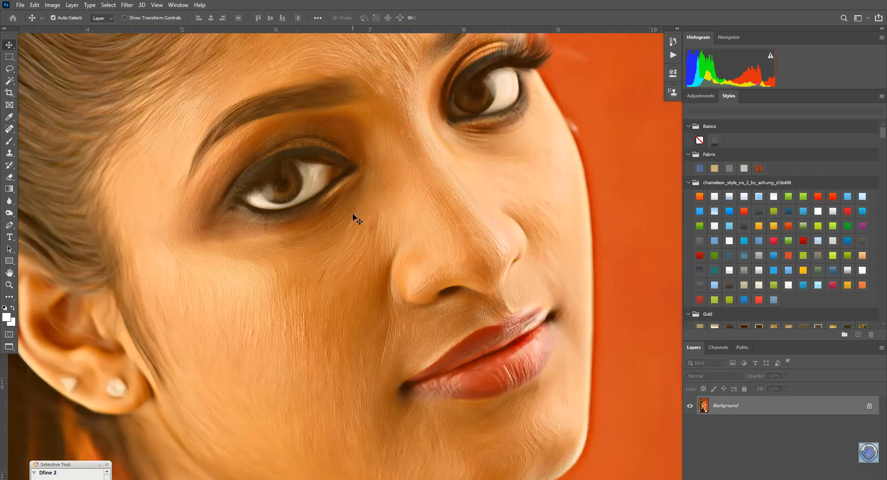
key("ctrl+j")
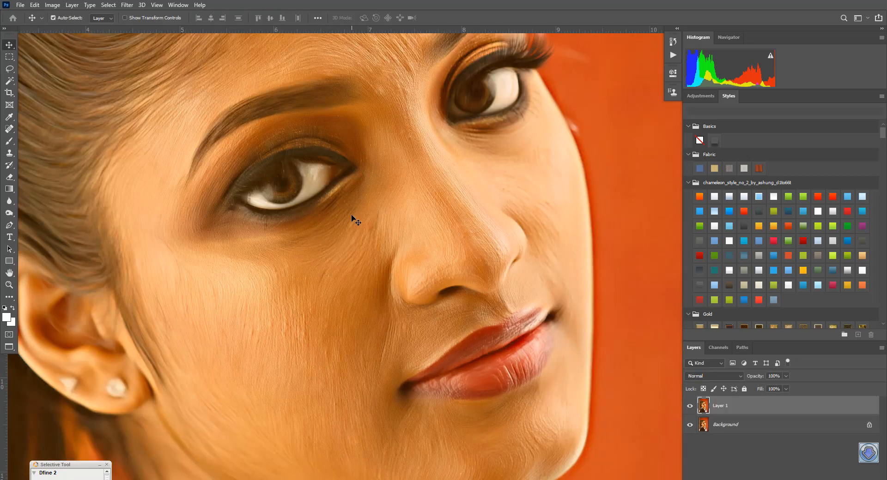
Smooth the duplicated layer with the Imagenomic Portraiture filter at Fine +1, Medium -1, Large -1 and Threshold 13.
key("alt+t")
mouse_move(194, 229)
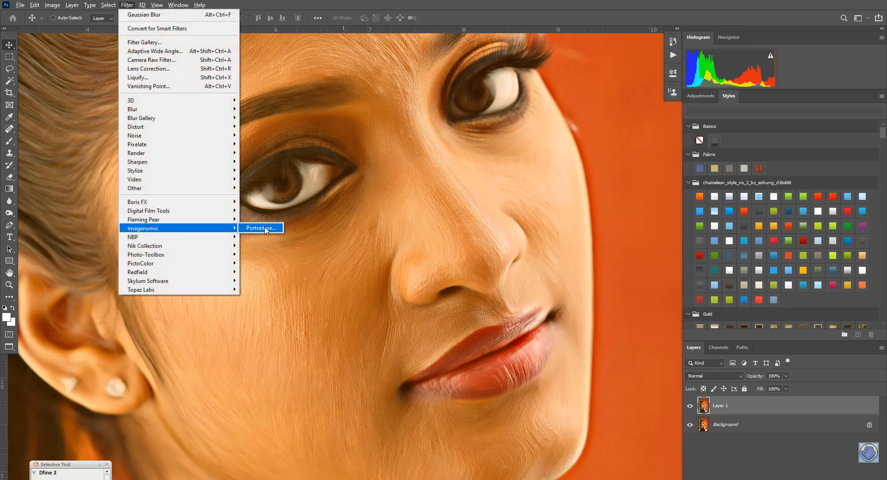
left_click(268, 229)
left_click(599, 246, "ctrl")
left_click(600, 246, "ctrl")
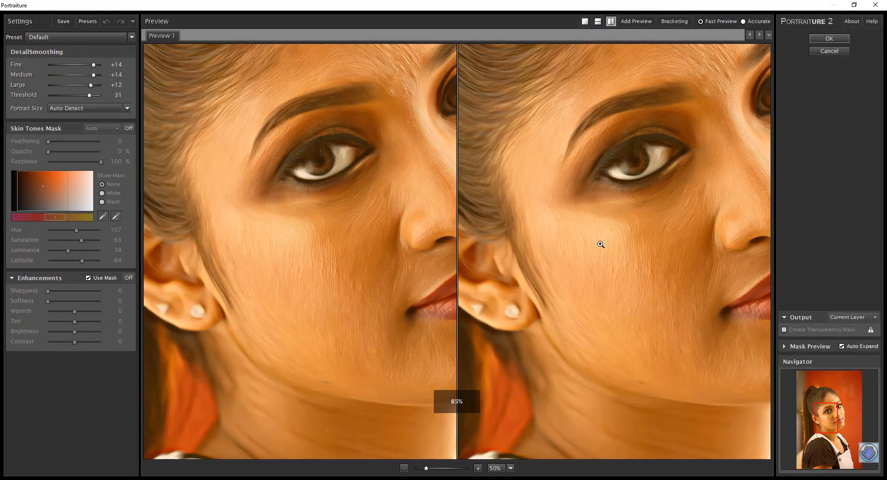
left_click_drag(644, 217, 585, 229)
left_click(73, 85)
left_click(76, 65)
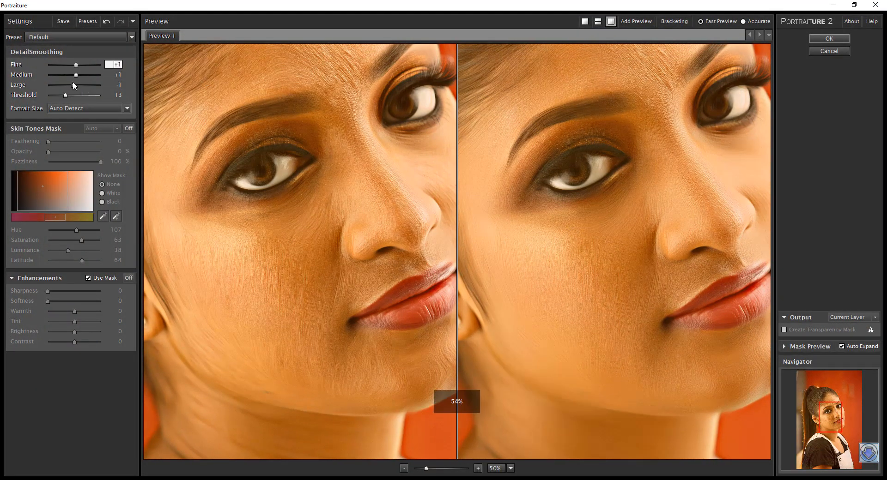
left_click(73, 75)
left_click_drag(682, 207, 617, 213)
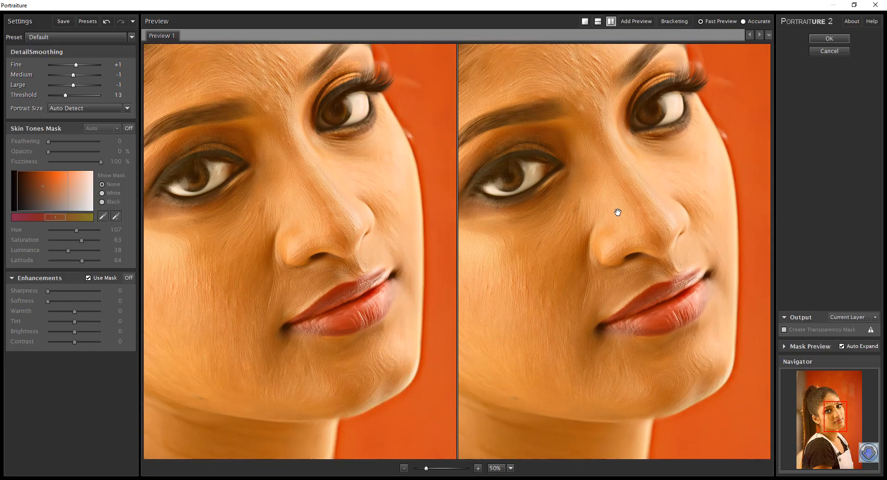
left_click(819, 40)
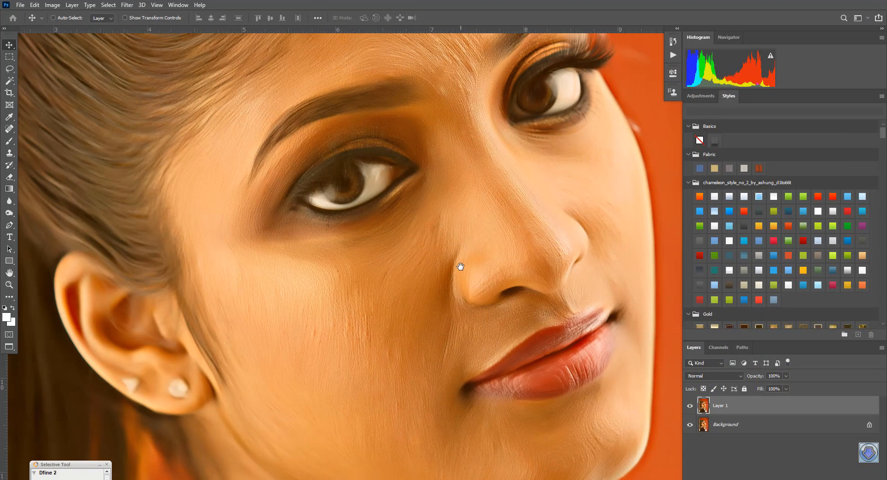
Apply the Texturizer filter to the smoothed layer with Sandstone texture, Scaling 104% and Relief 4.
left_click(127, 4)
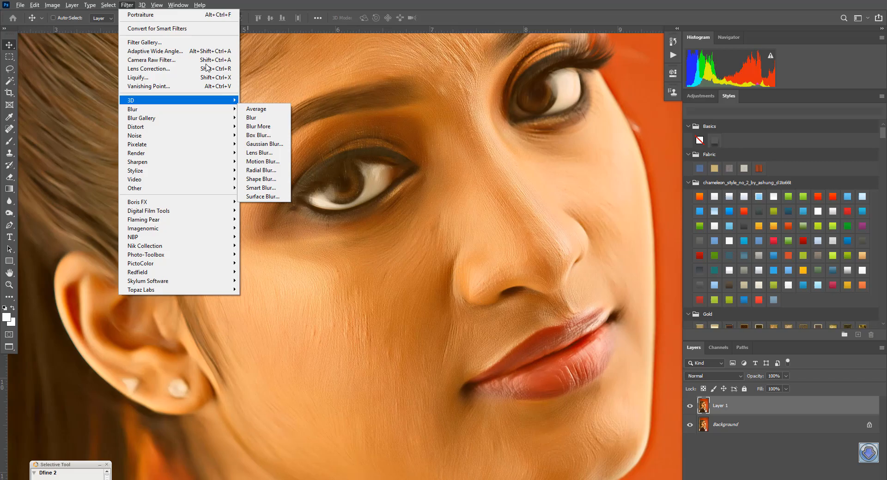
left_click(189, 44)
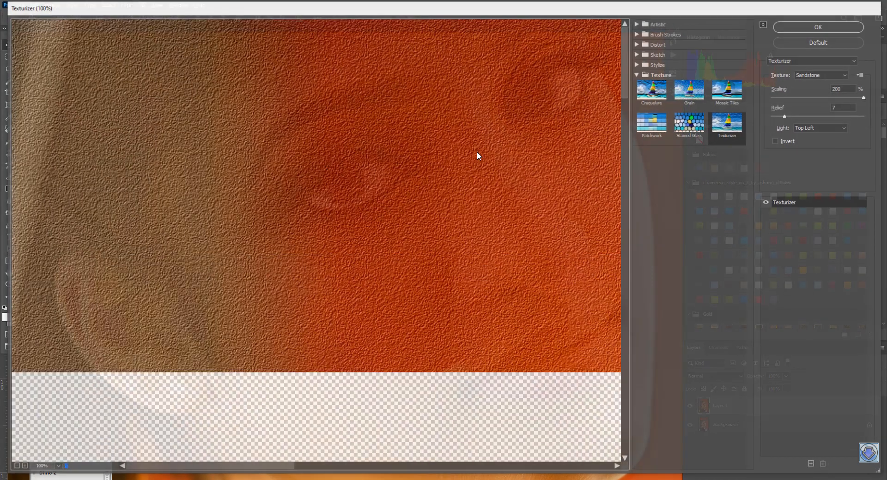
left_click_drag(446, 167, 356, 164)
key("ctrl+minus")
left_click_drag(352, 258, 277, 112)
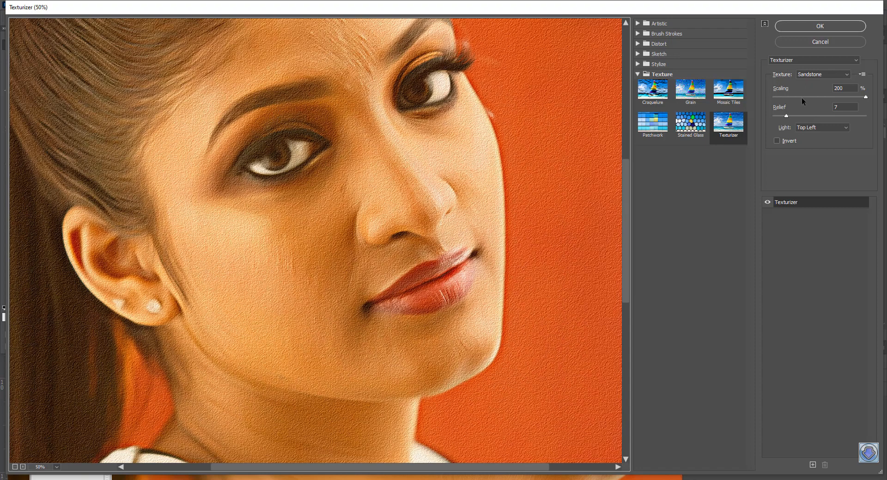
left_click(824, 97)
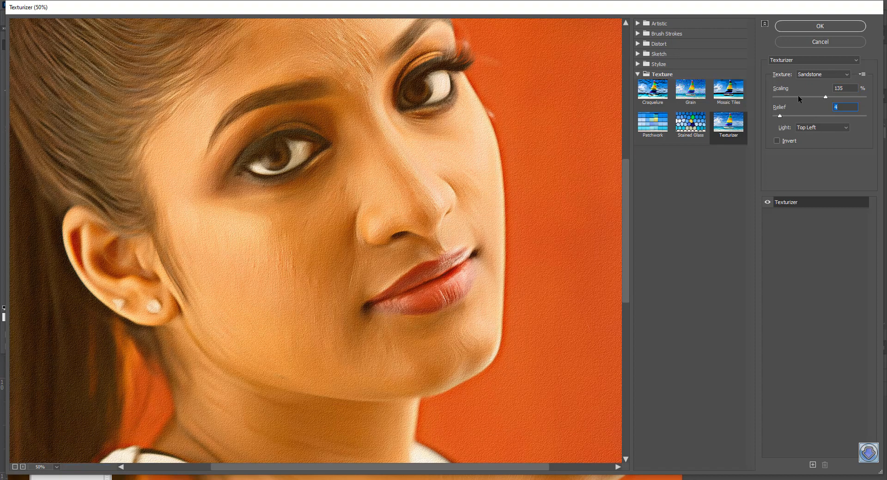
left_click_drag(797, 97, 805, 97)
left_click(834, 30)
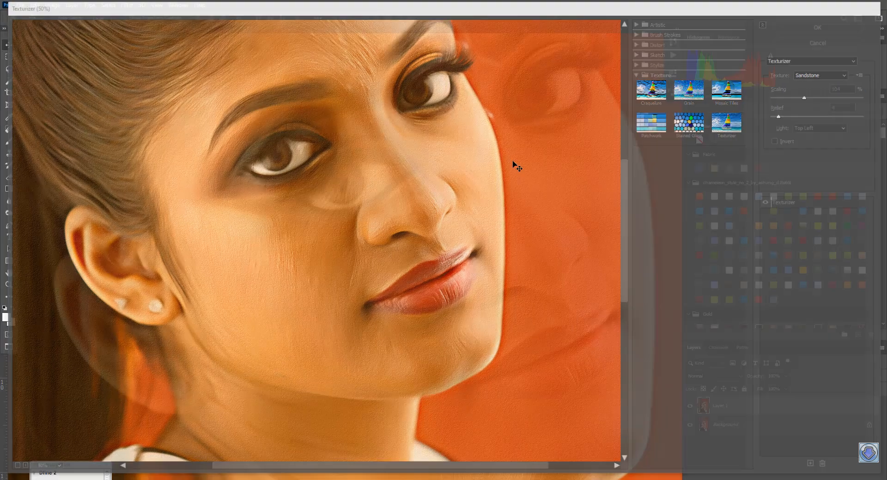
Crop the portrait tightly around the head and shoulders and surround it with a white and black frame.
left_click_drag(538, 255, 496, 172)
key("f")
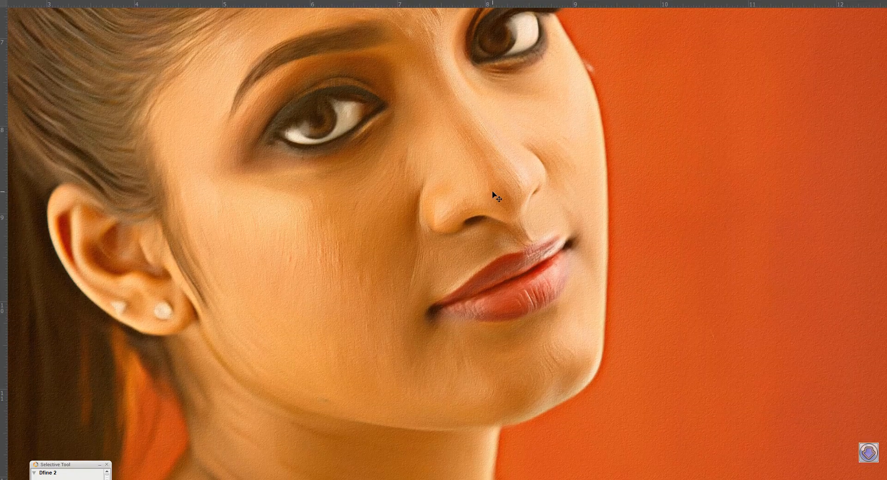
left_click_drag(530, 333, 517, 411)
left_click_drag(508, 364, 491, 242)
left_click_drag(515, 292, 469, 214)
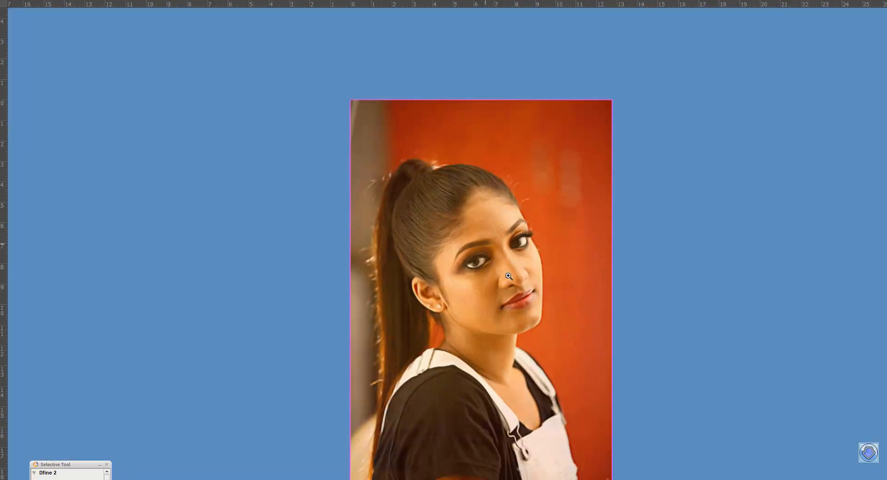
left_click_drag(502, 281, 505, 153)
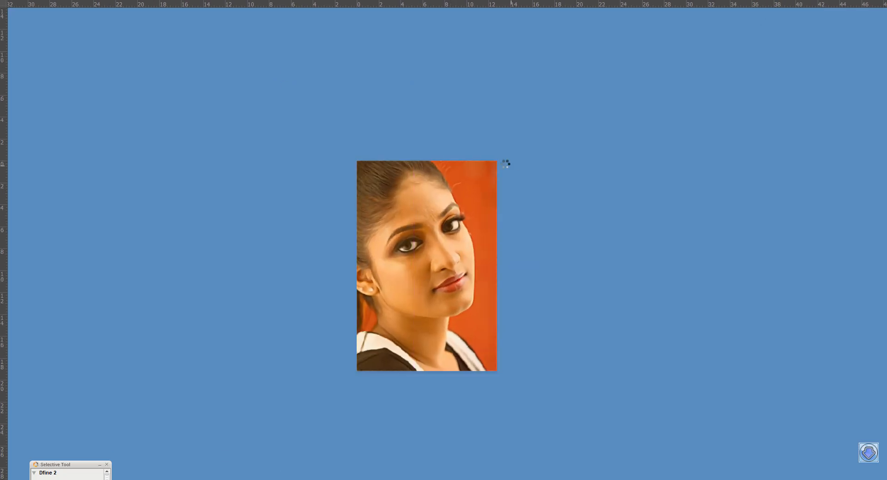
left_click(428, 239)
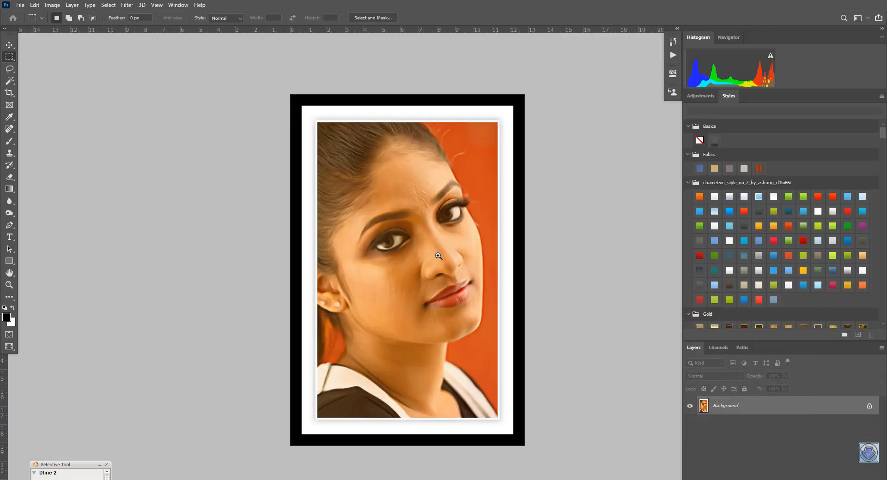
Apply the Texturizer filter to the framed portrait with Burlap texture, Scaling 104% and Relief 4.
left_click(438, 256)
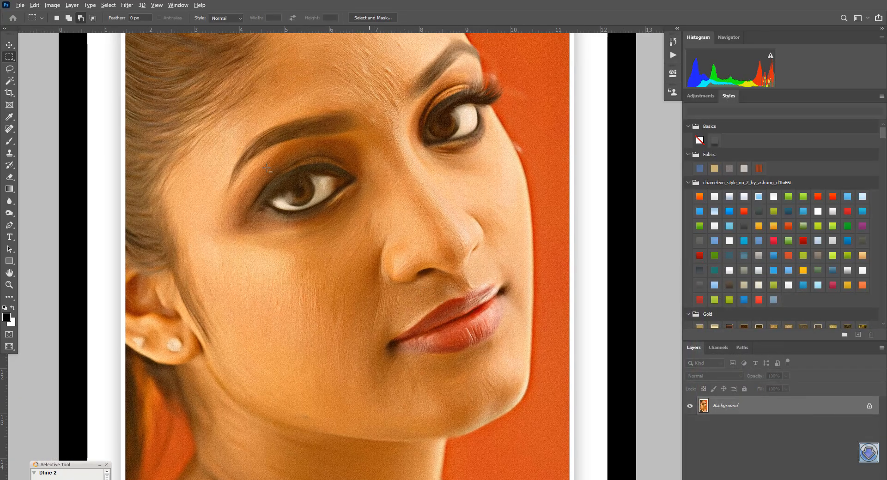
left_click(127, 5)
left_click(189, 42)
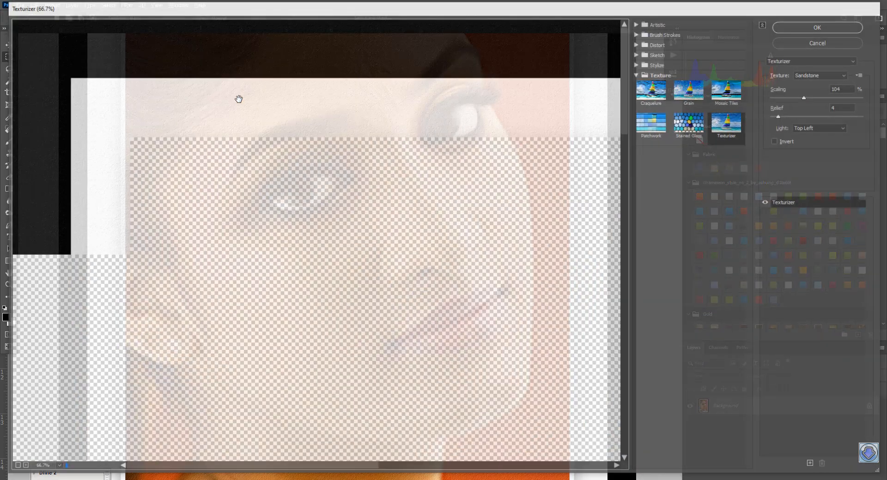
key("ctrl+minus")
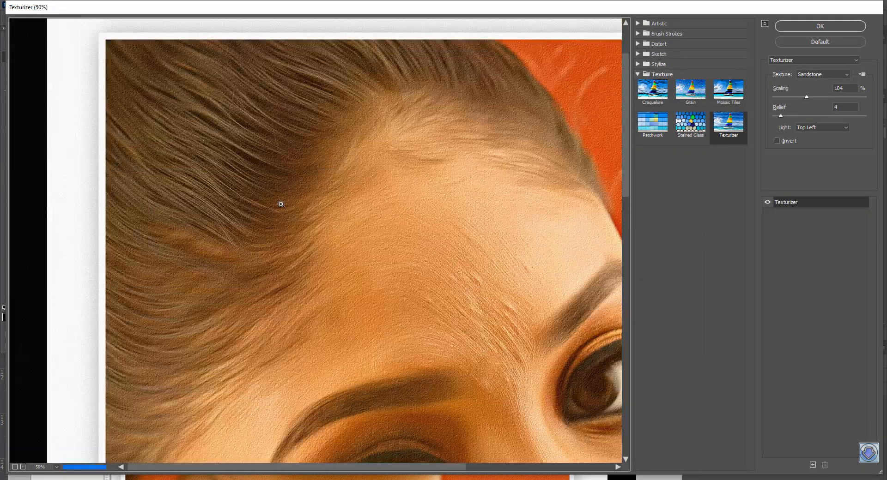
left_click_drag(339, 267, 243, 79)
key("ctrl+minus")
key("ctrl+minus")
left_click_drag(434, 183, 432, 142)
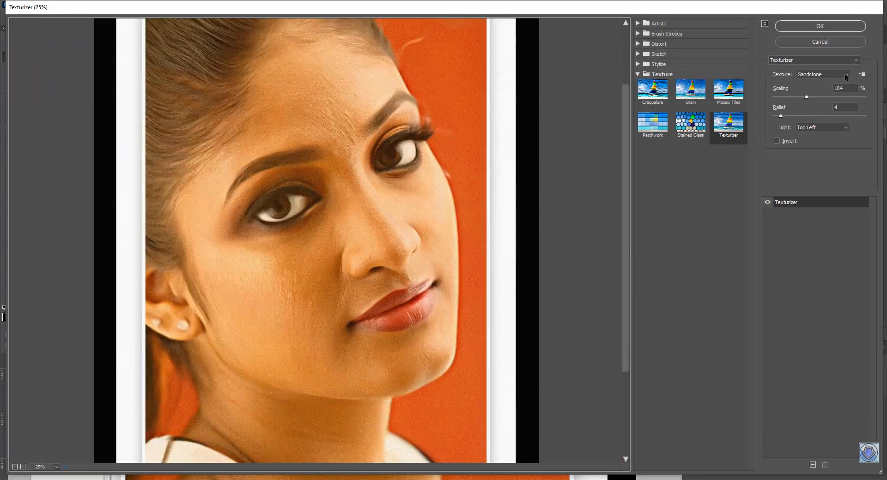
left_click(827, 74)
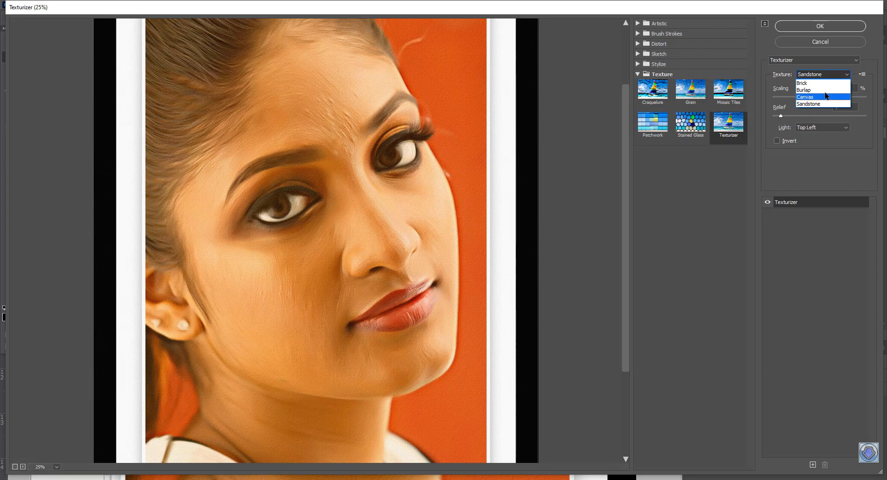
left_click(825, 90)
key("ctrl+plus")
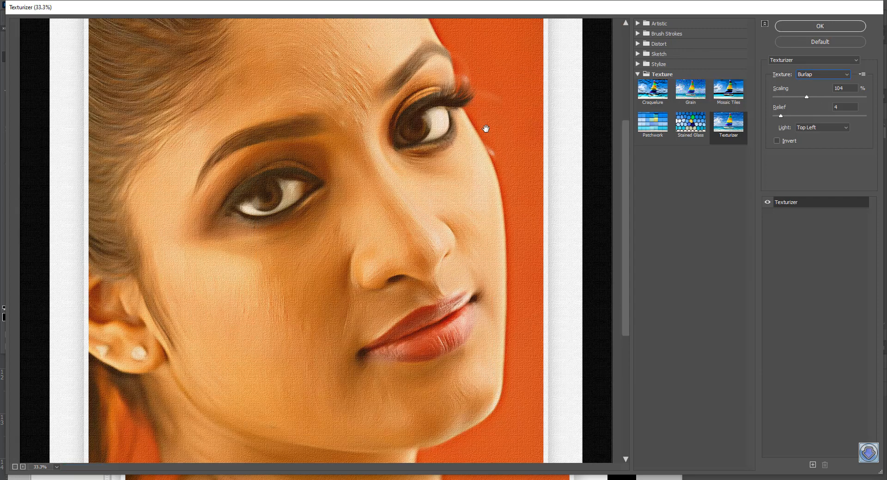
key("Return")
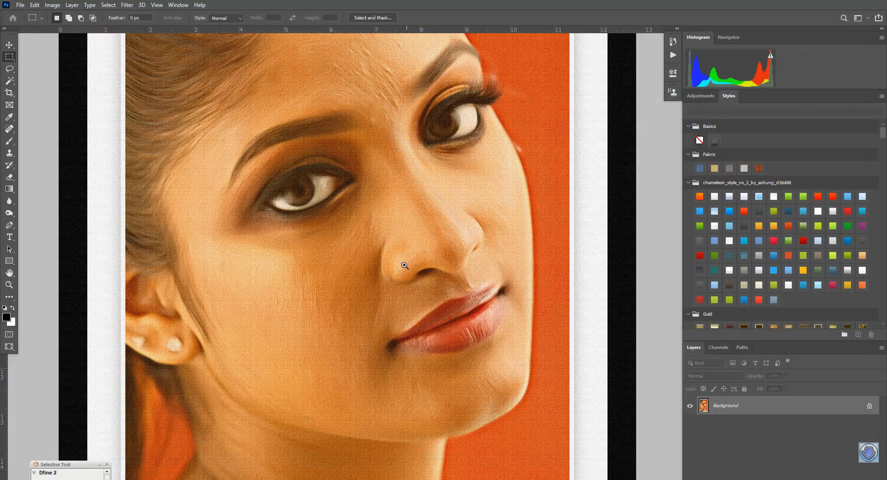
Examine the burlap texture on the face, clothing and frame in full-screen mode at several magnifications.
scroll(400, 266, "down", 5)
scroll(396, 265, "up", 8)
scroll(394, 273, "down", 3)
key("f")
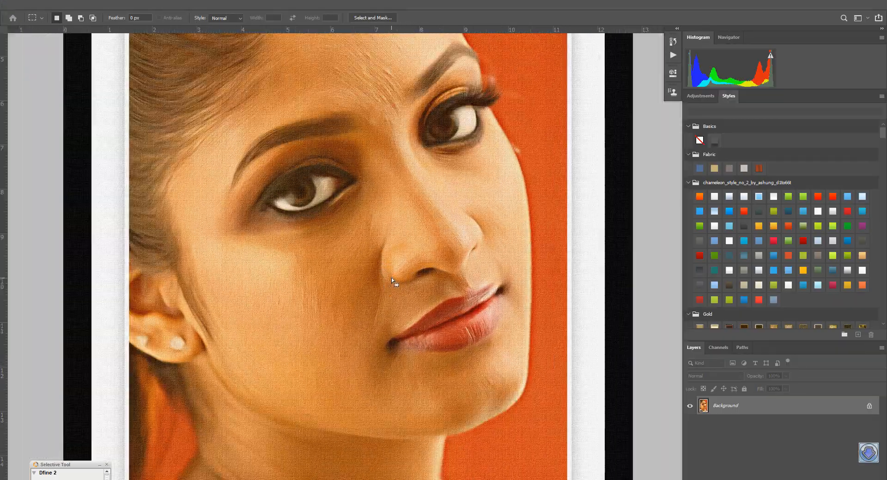
left_click_drag(409, 330, 397, 406)
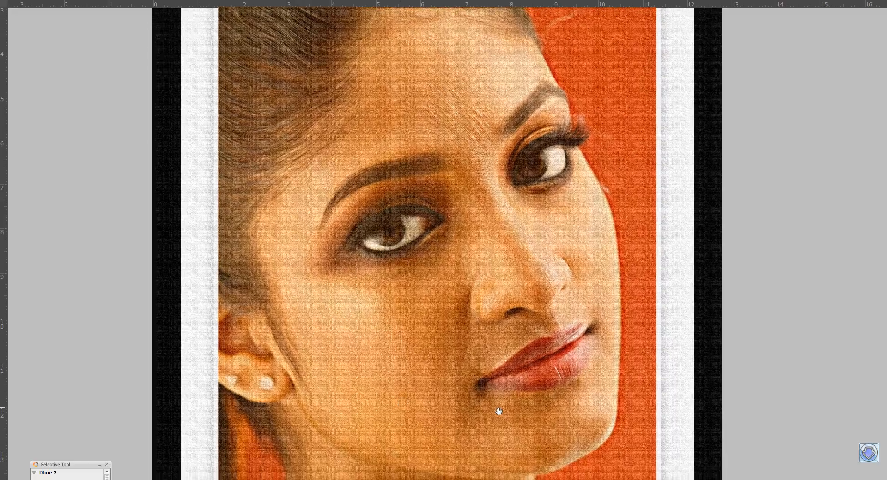
mouse_move(509, 411)
left_mouse_down()
mouse_move(529, 419)
mouse_move(523, 410)
left_mouse_up()
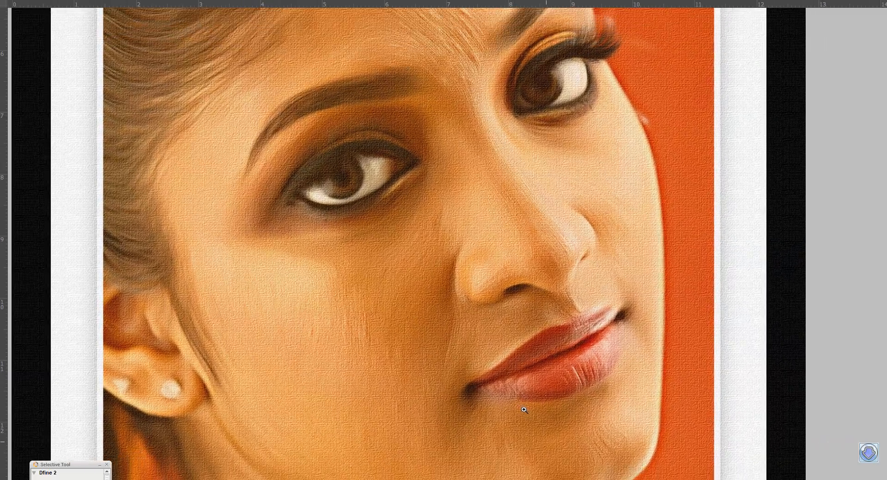
left_click_drag(495, 232, 499, 447)
left_click_drag(480, 179, 492, 260)
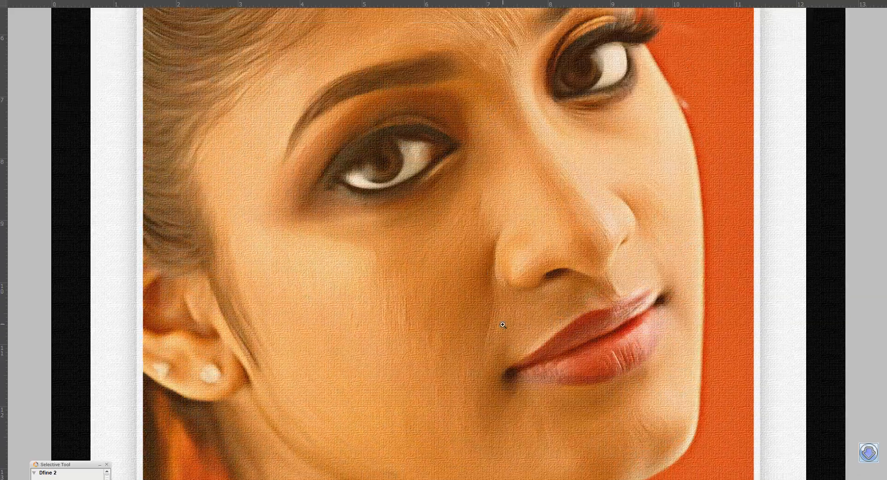
mouse_move(503, 325)
left_mouse_down()
mouse_move(489, 273)
mouse_move(550, 363)
mouse_move(541, 46)
left_mouse_up()
left_click_drag(528, 322, 529, 106)
left_click_drag(508, 223, 521, 75)
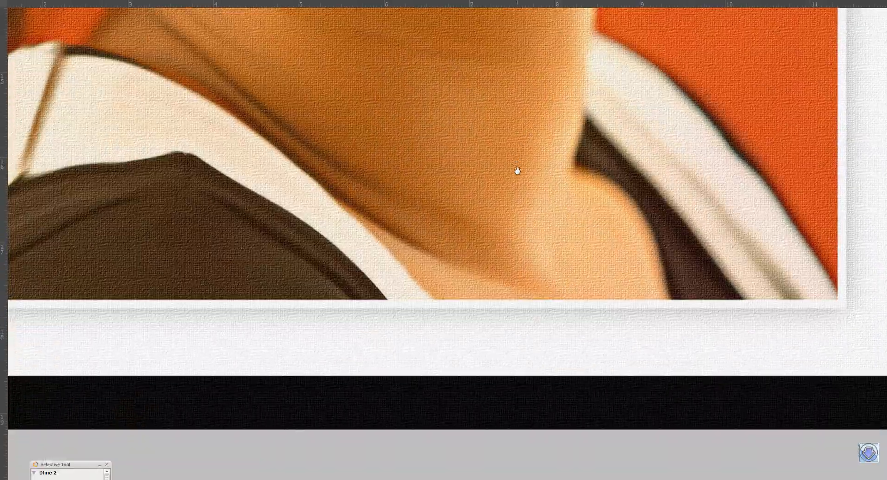
left_click_drag(507, 112, 559, 226)
left_click_drag(527, 134, 507, 318)
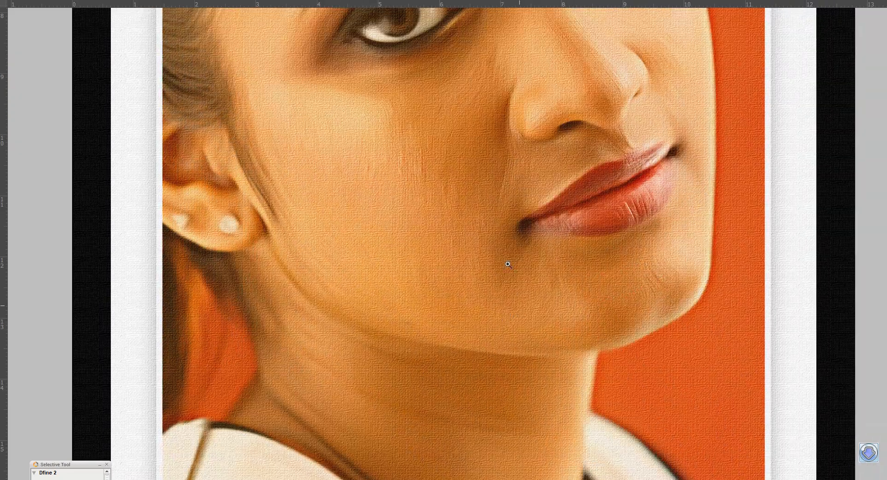
left_click_drag(508, 264, 464, 250)
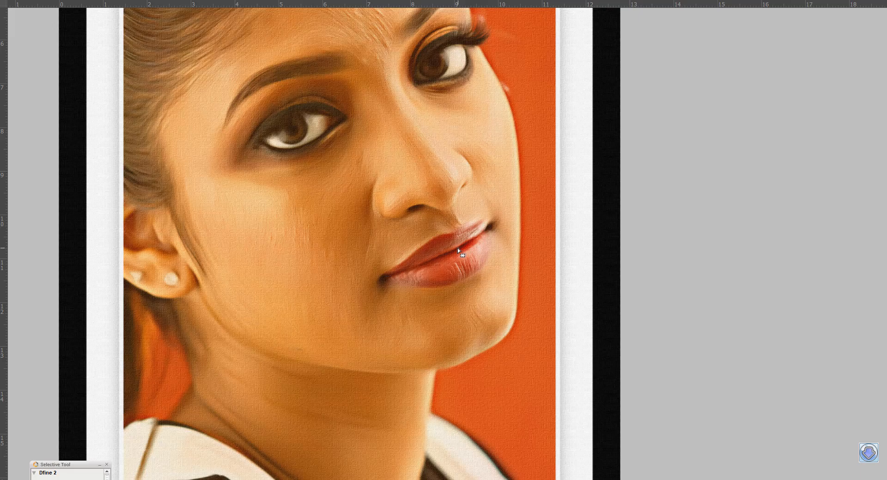
key("super+d")
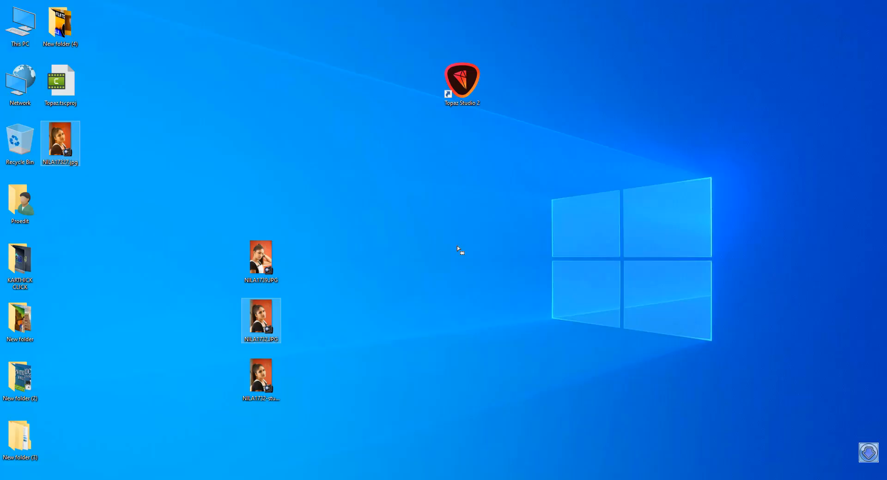
key("super+d")
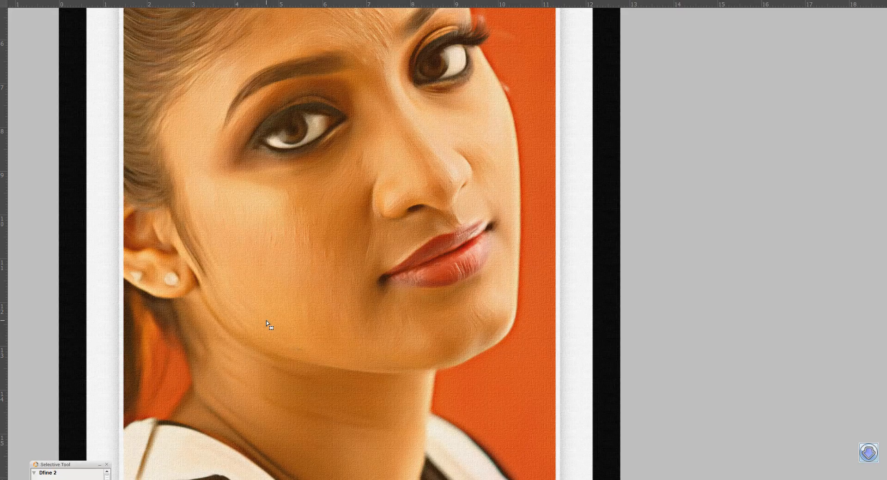